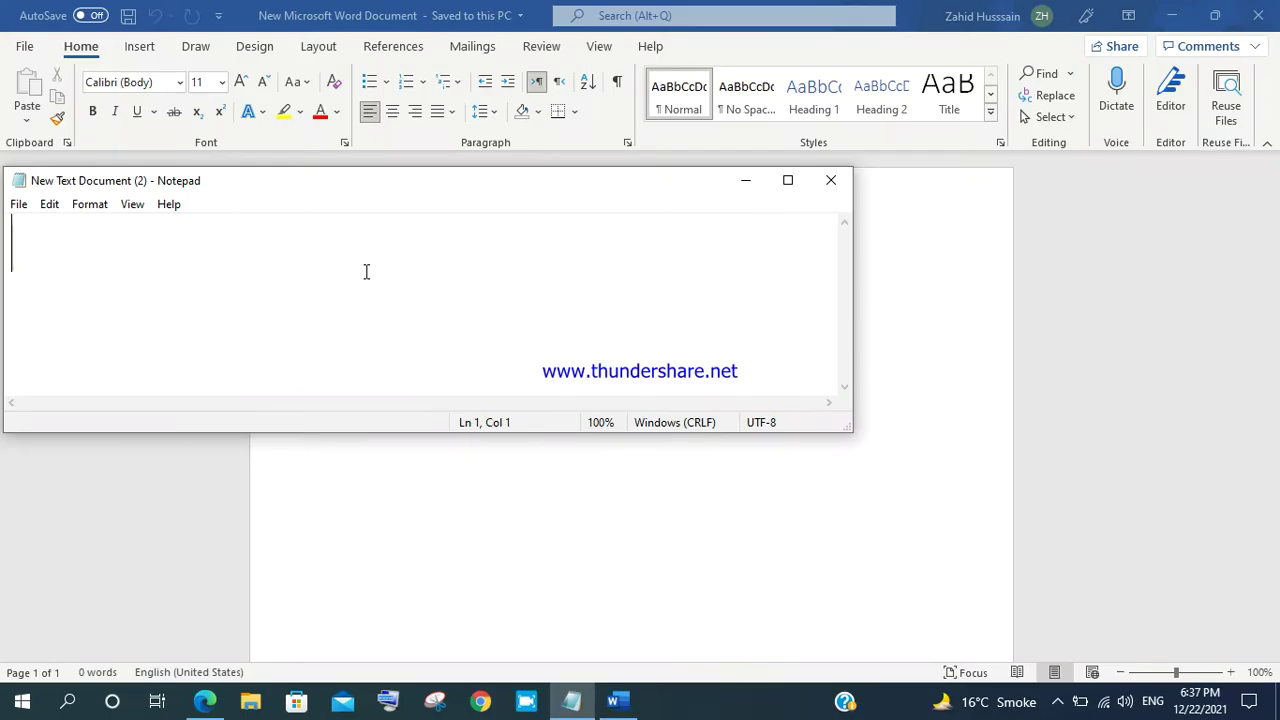
- In Notepad, write 'how to design book cover page using word' and 'first open ms word file and then follow these step'
type("how to ")
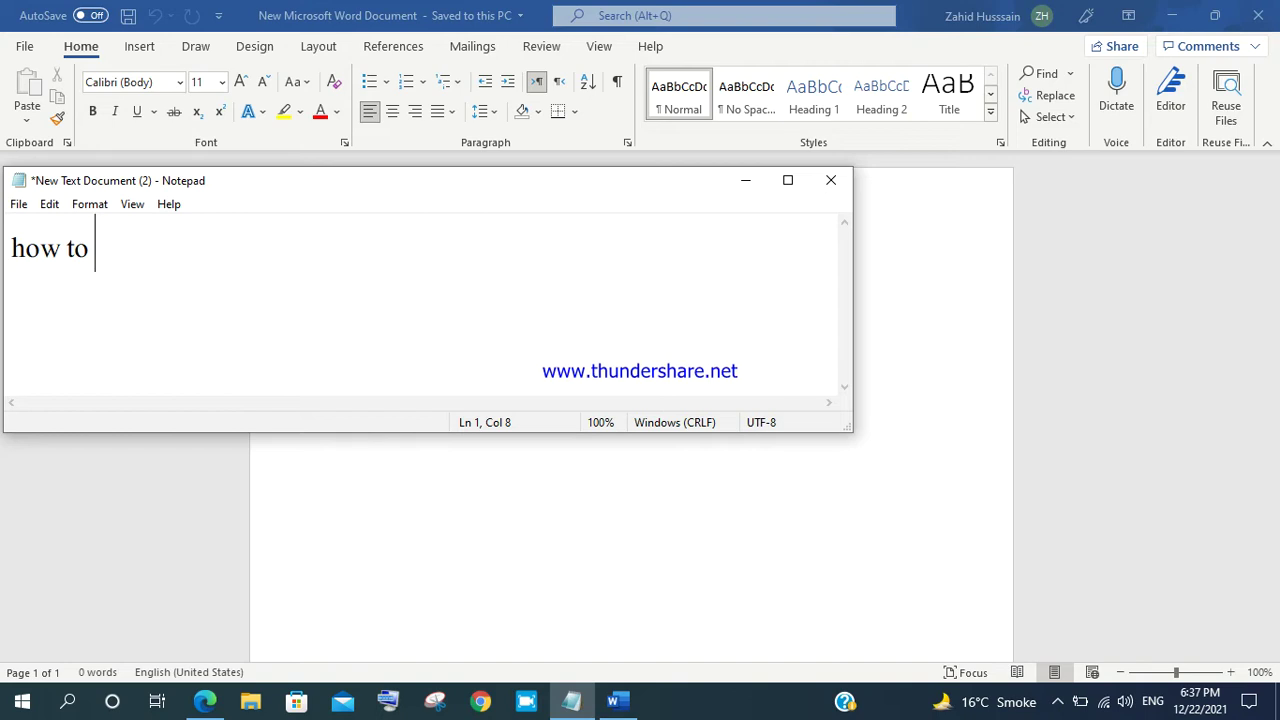
type("design ")
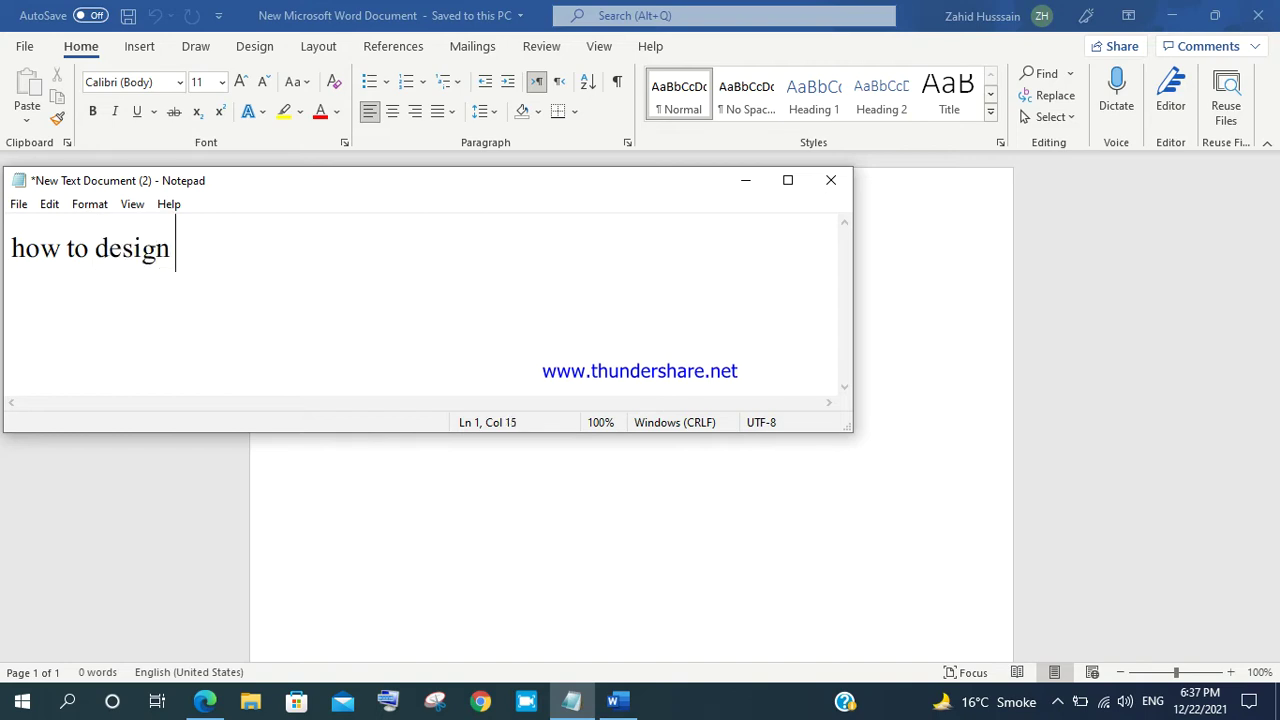
type("book ")
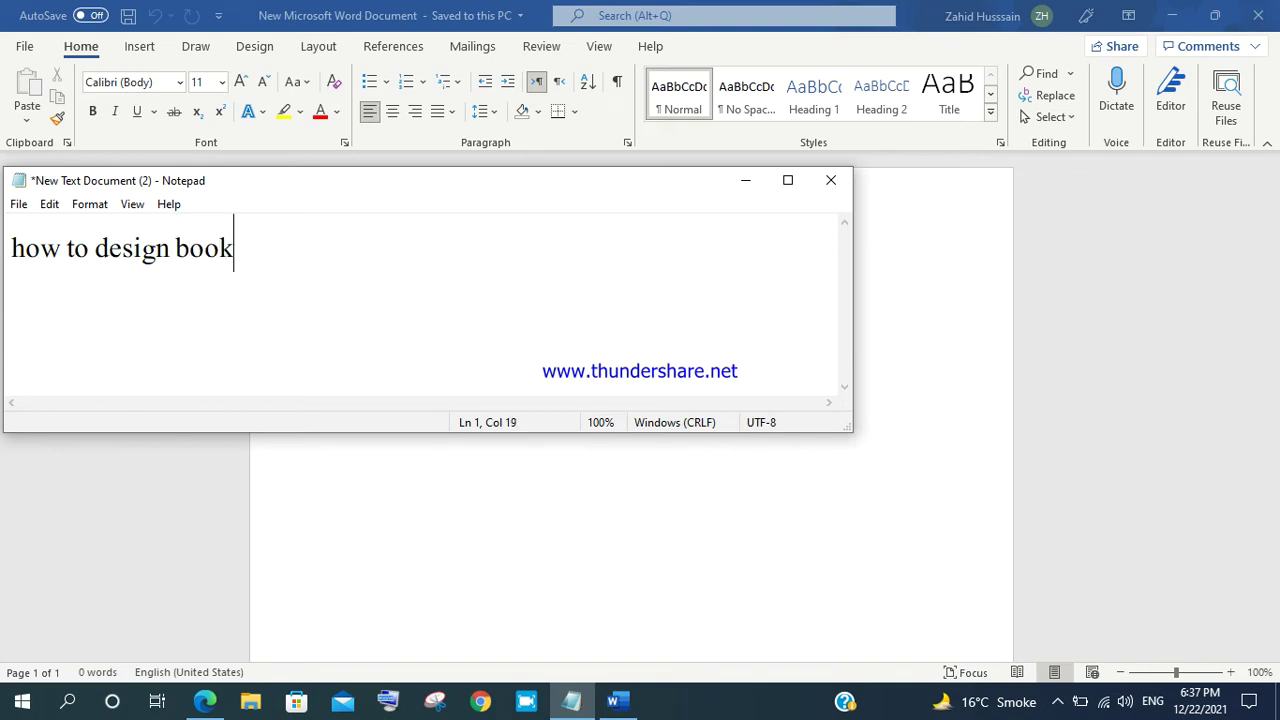
type("cov")
type("er ")
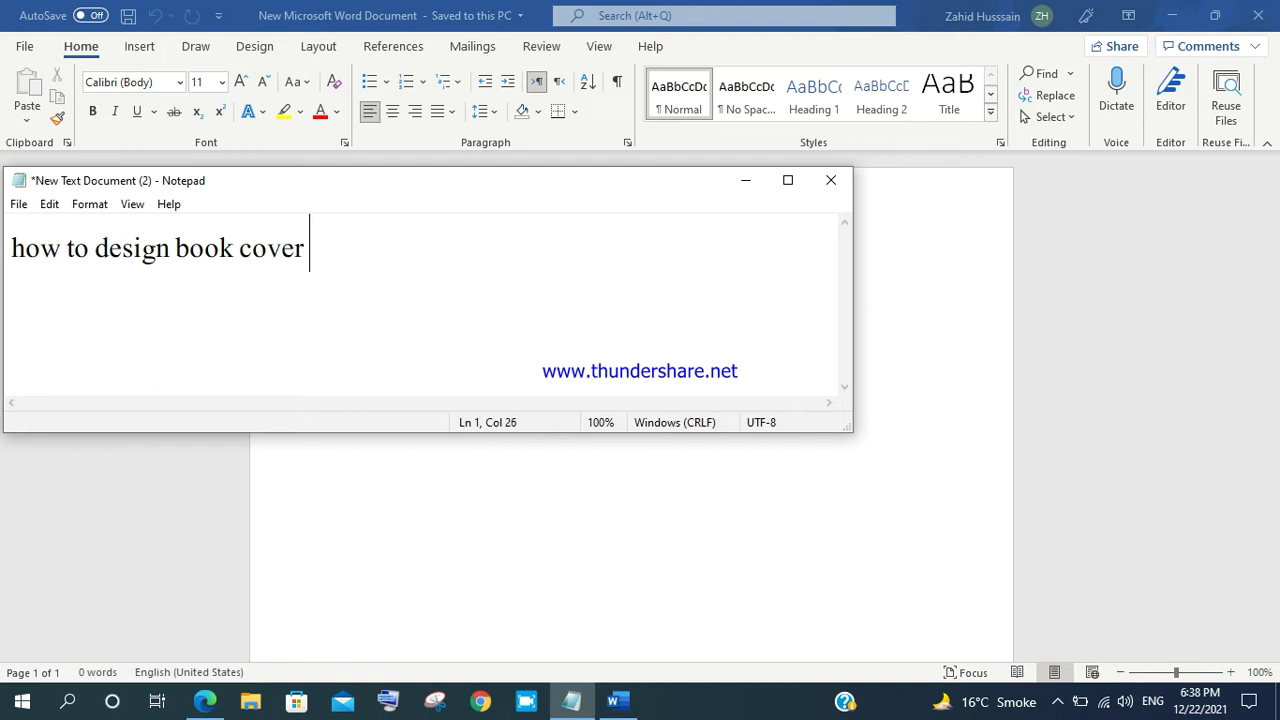
type("page using word")
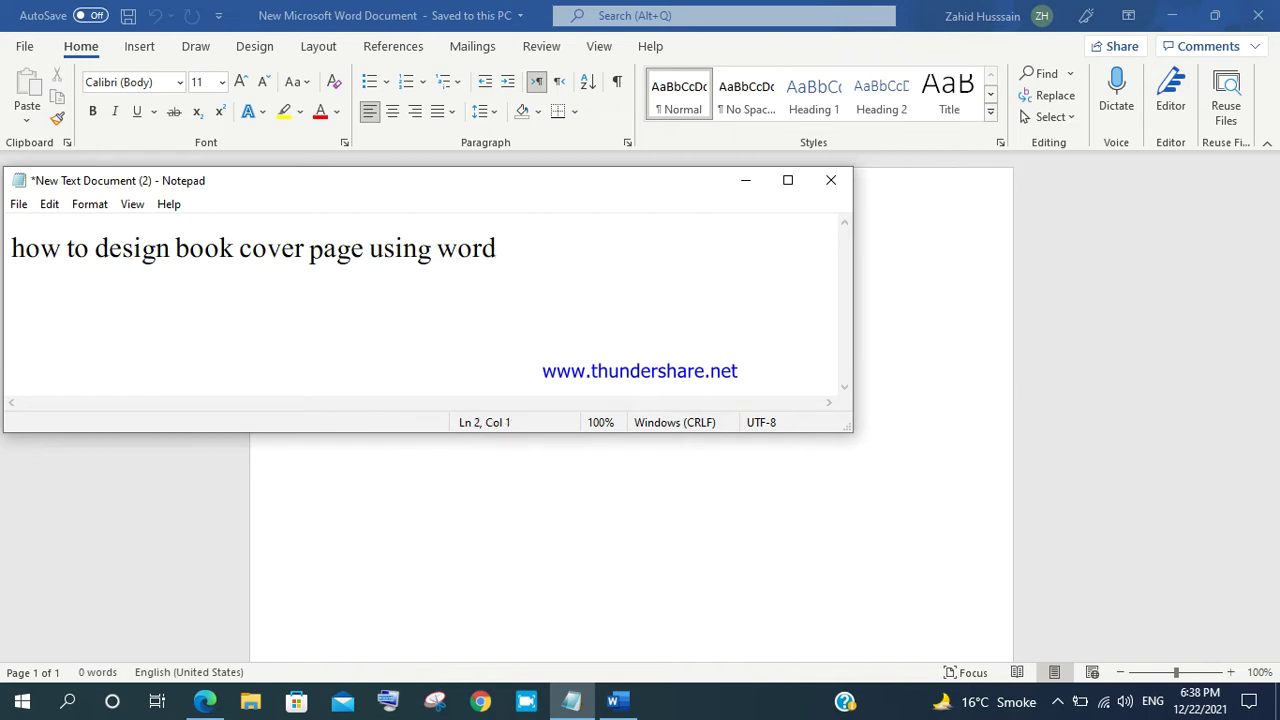
type("firs")
type("t open ")
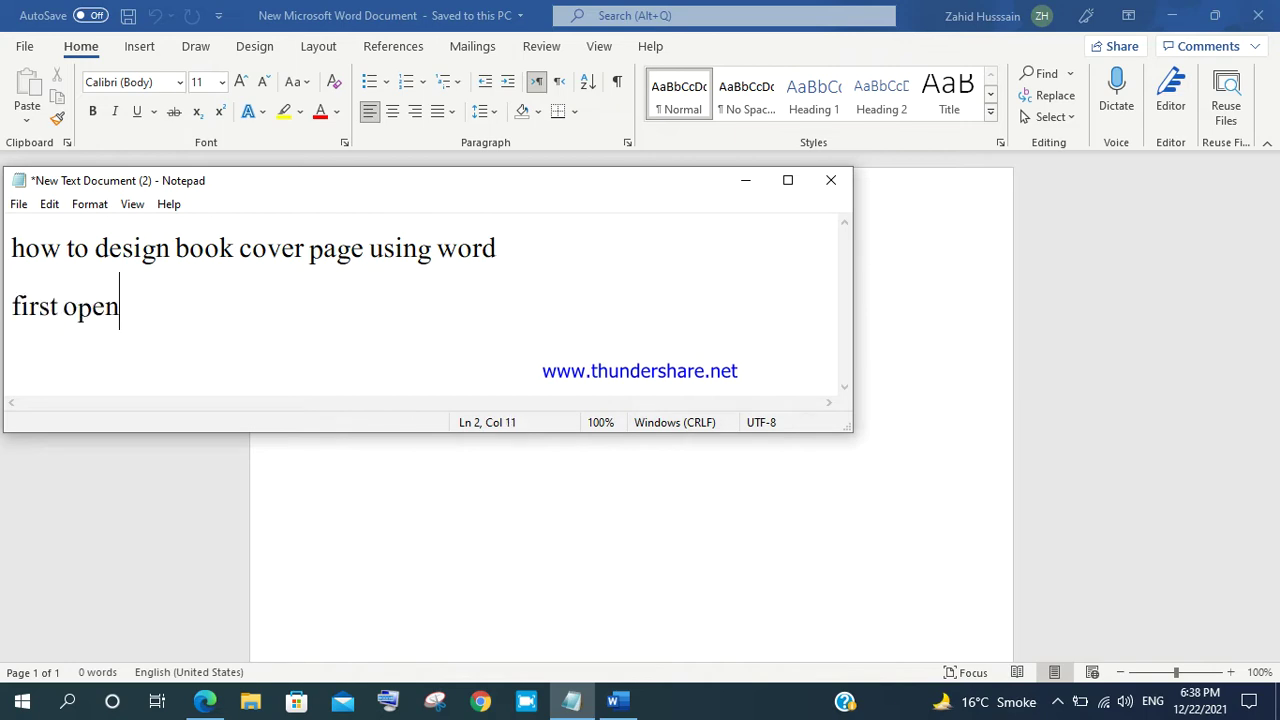
type("ms word file ")
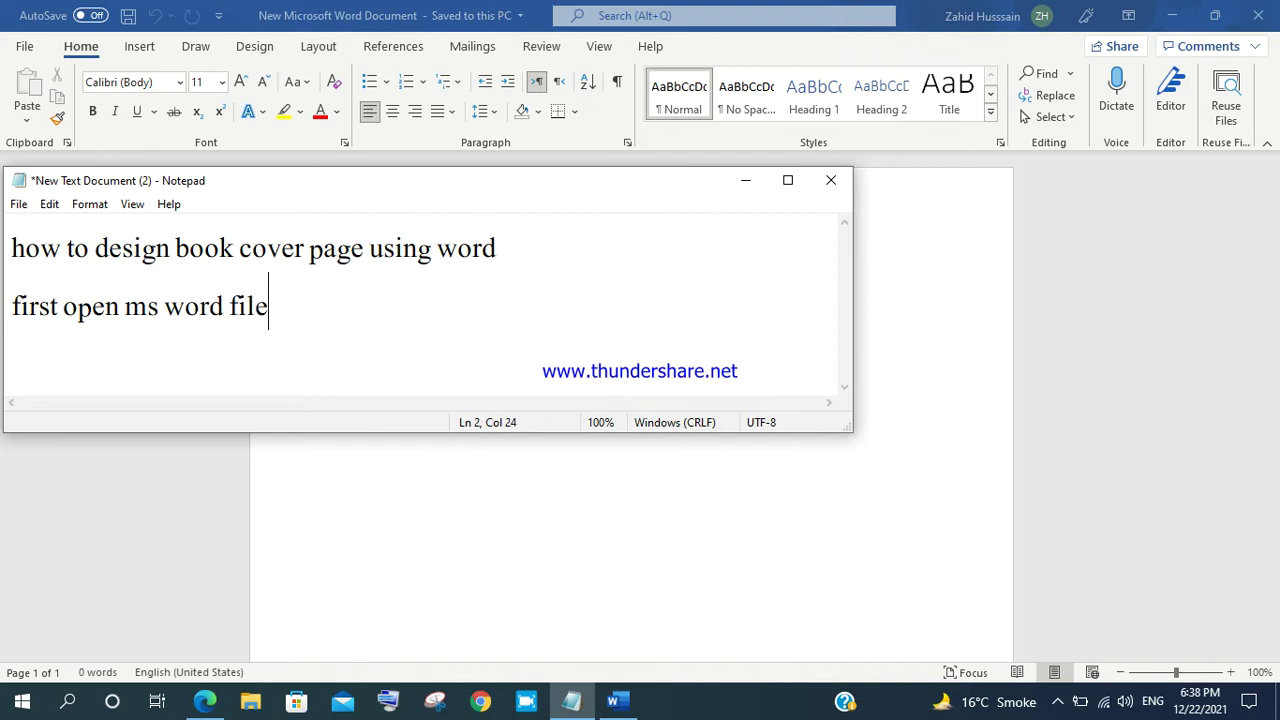
type("and then s")
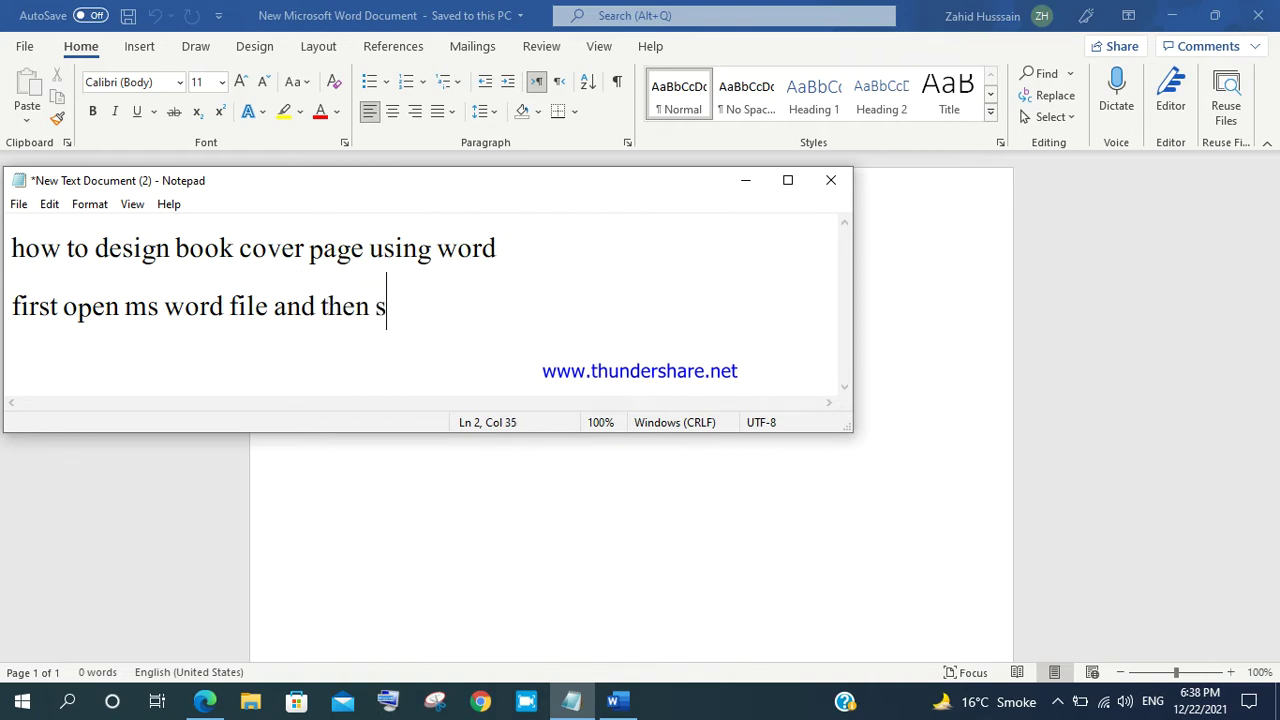
key("BackSpace")
type("f")
type("ollow ther")
key("BackSpace")
type("se ")
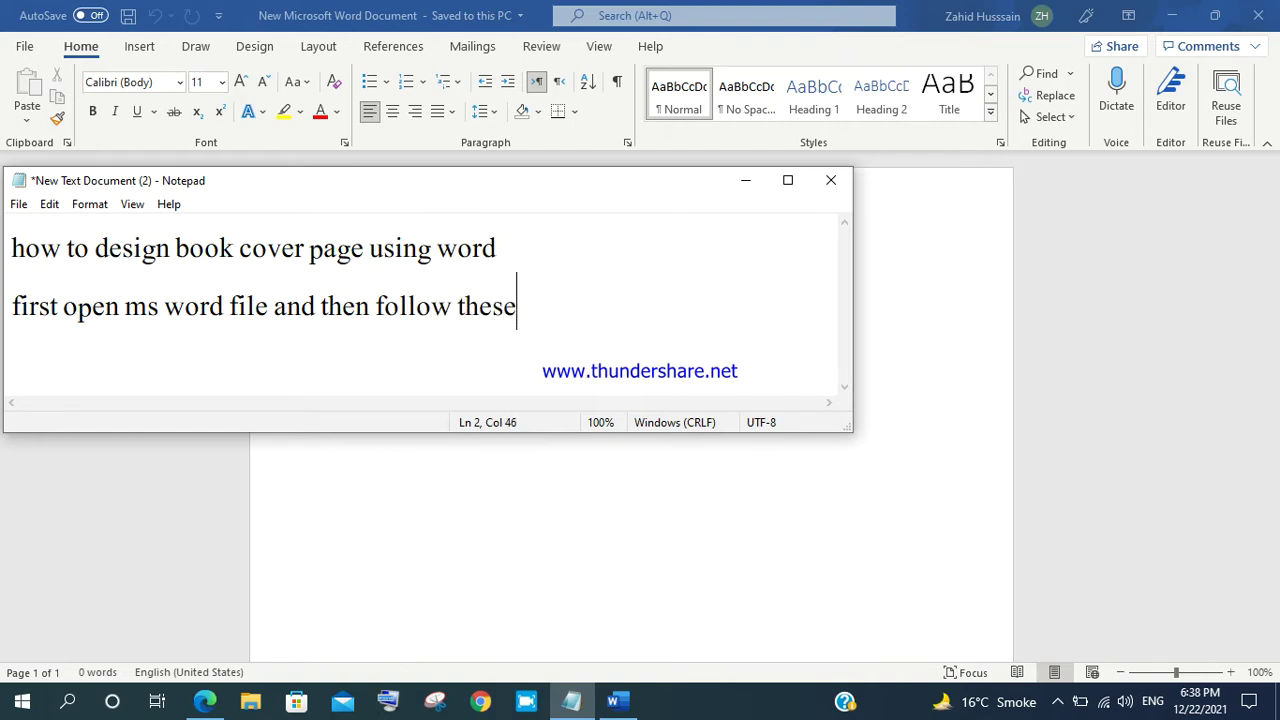
type("step")
- Finish the note with 'and watch complete video so lets start' and minimize Notepad
type("s and ")
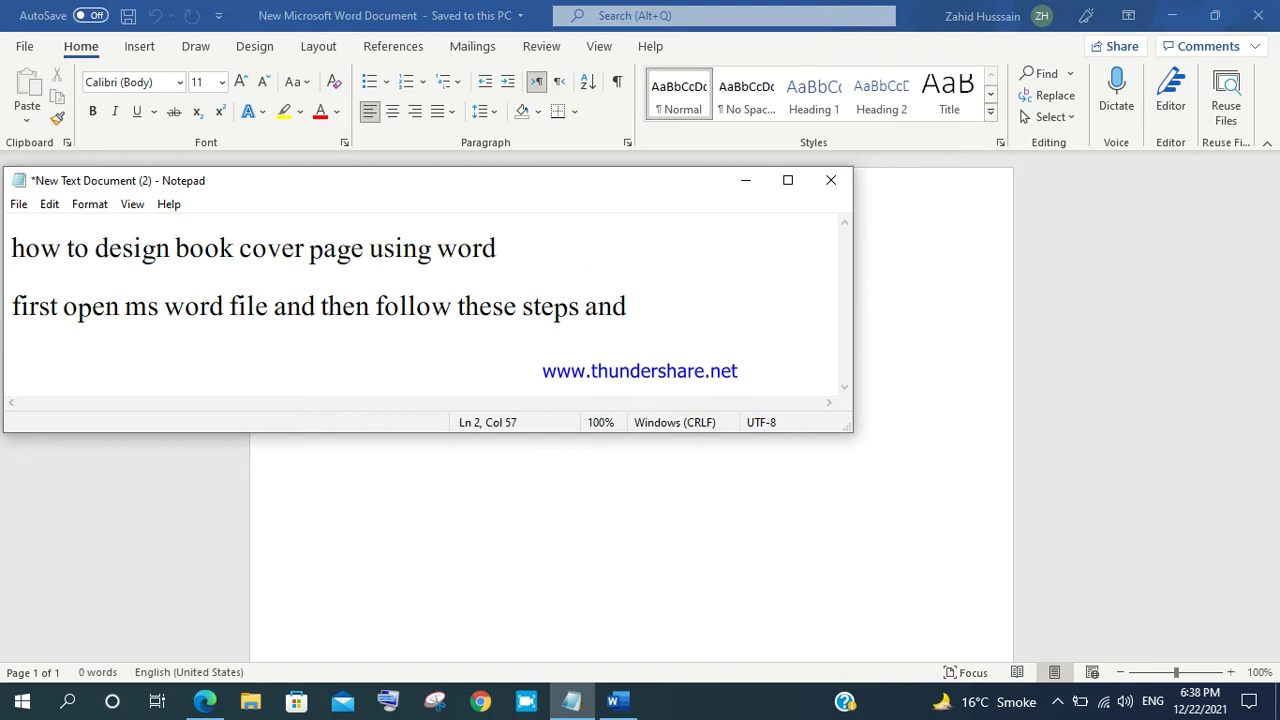
type("watch ")
type("complete ")
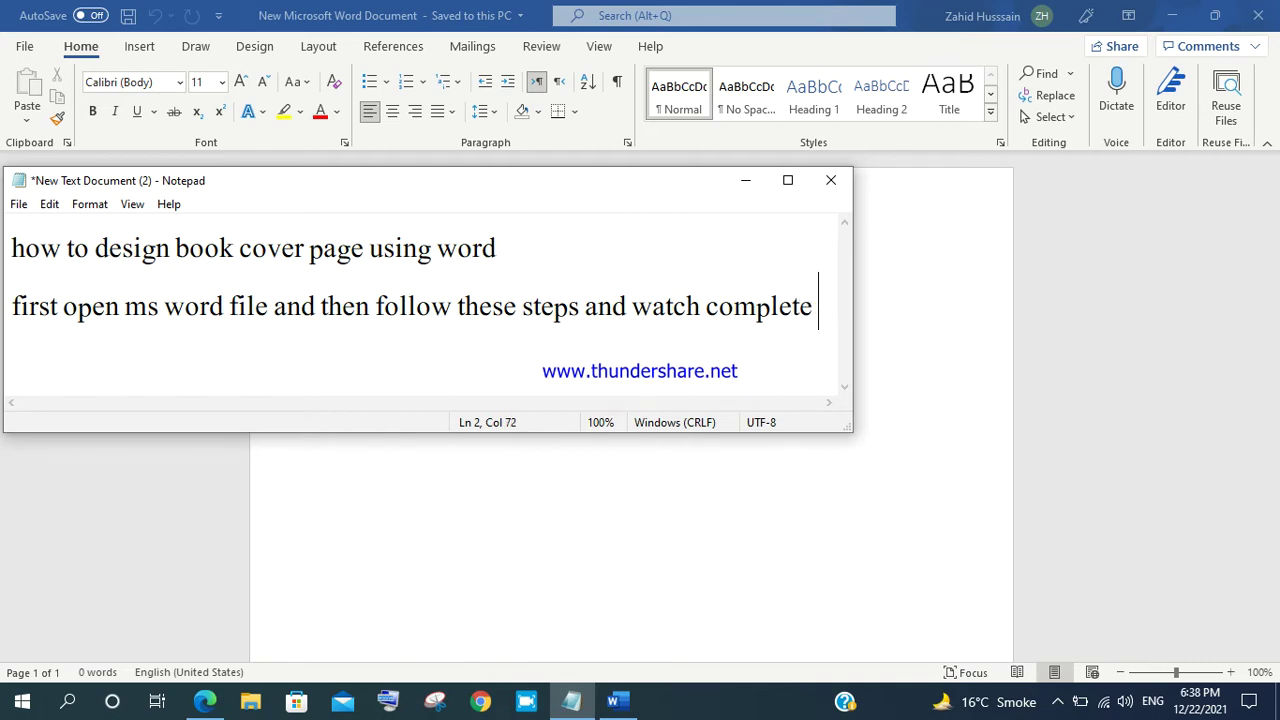
type("video")
type(" so")
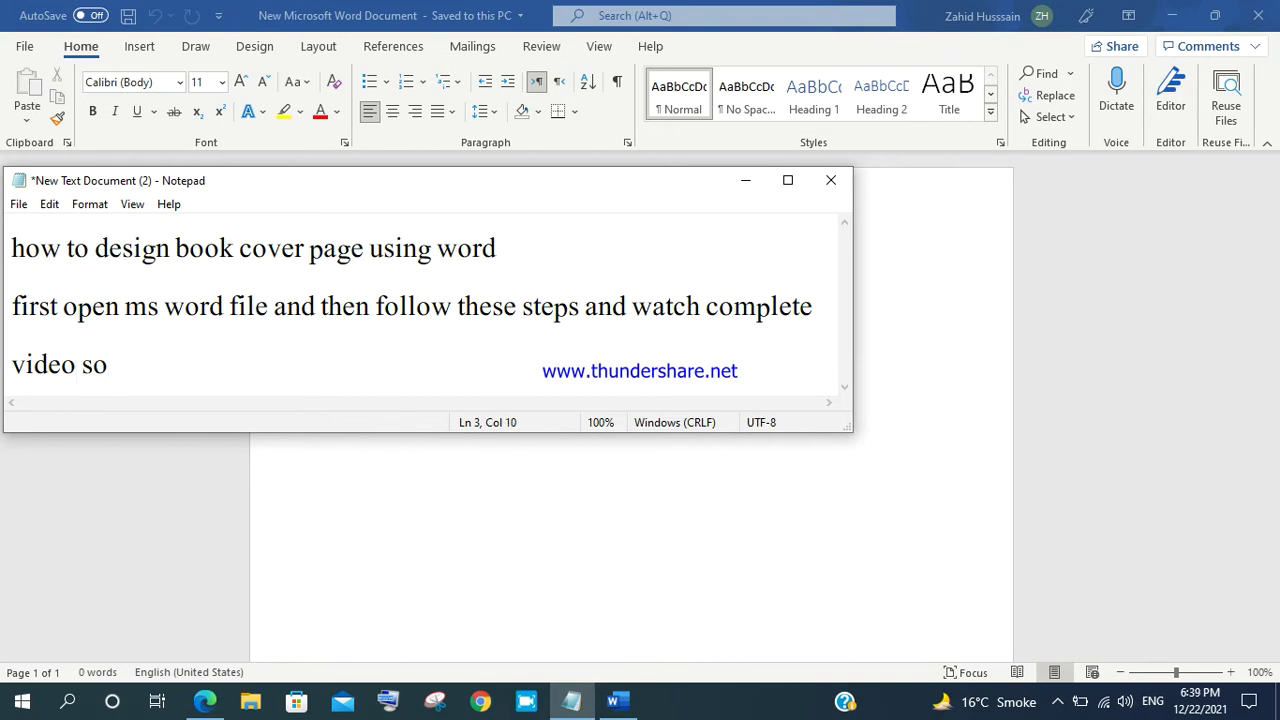
key("BackSpace")
key("BackSpace")
type("so lets start.")
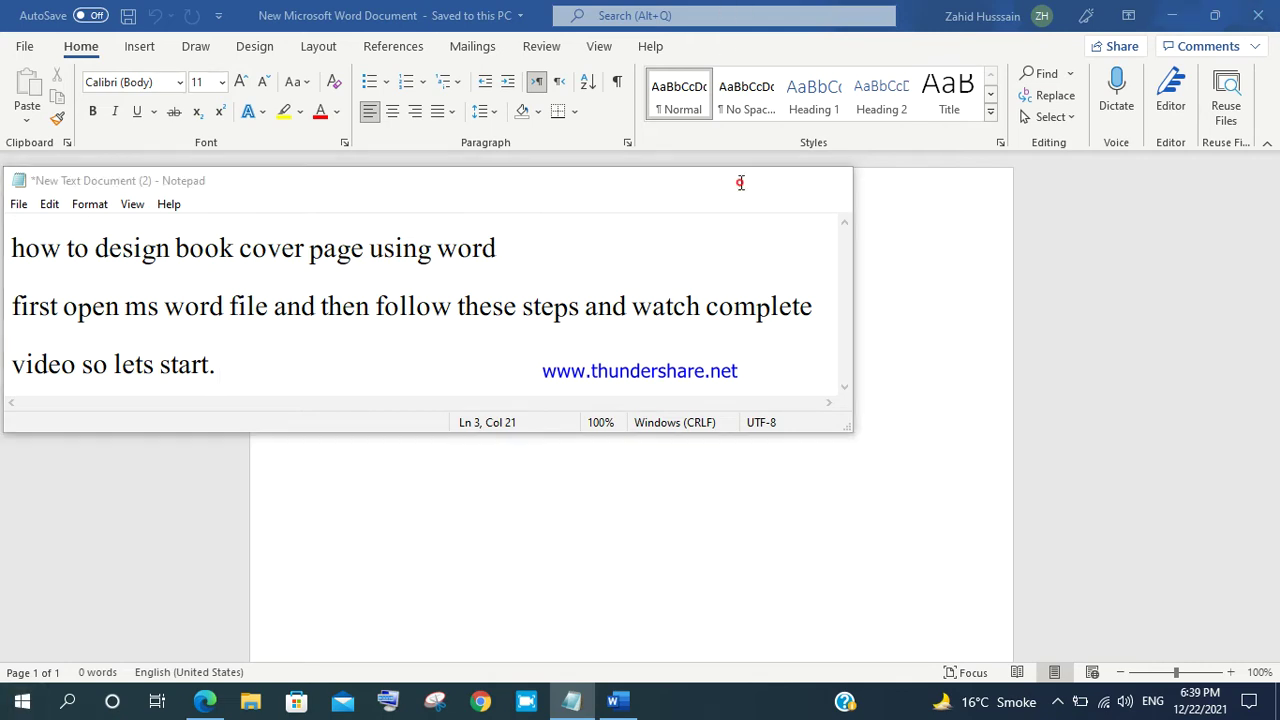
left_click(742, 185)
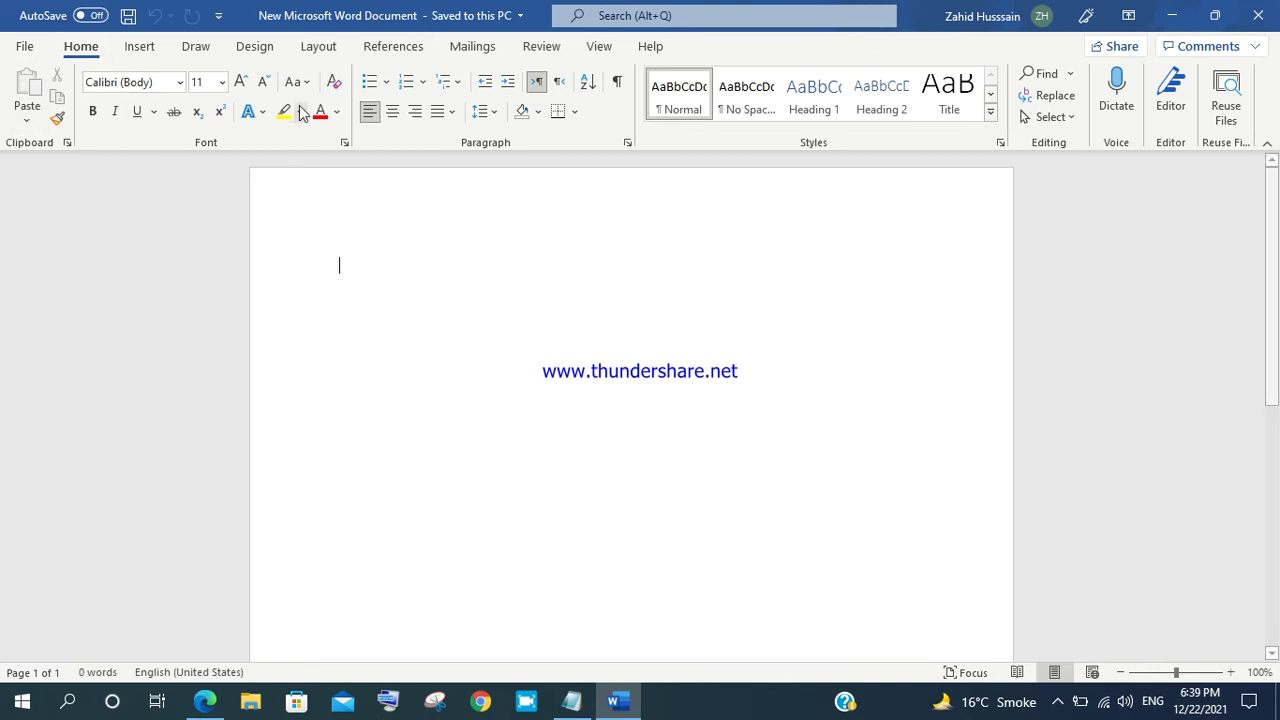
- Draw a rectangle over the top of the page and stretch it to the left, right and top edges
left_click(150, 50)
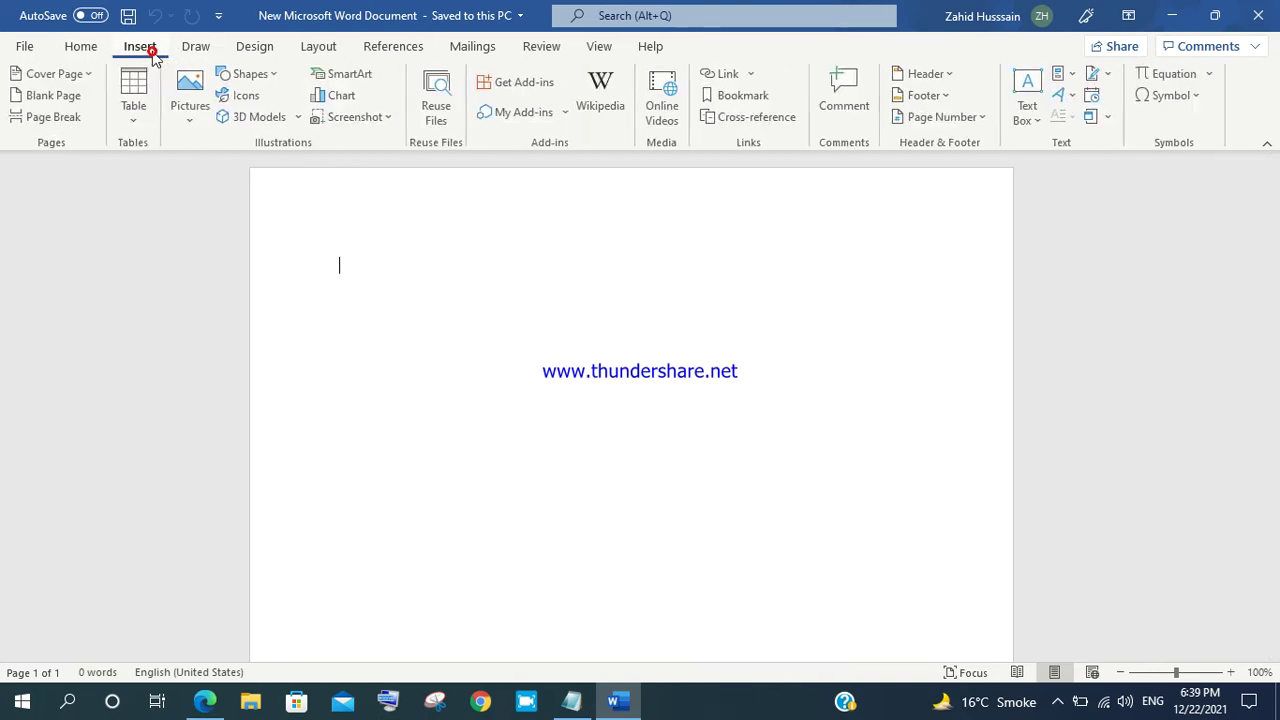
left_click(271, 74)
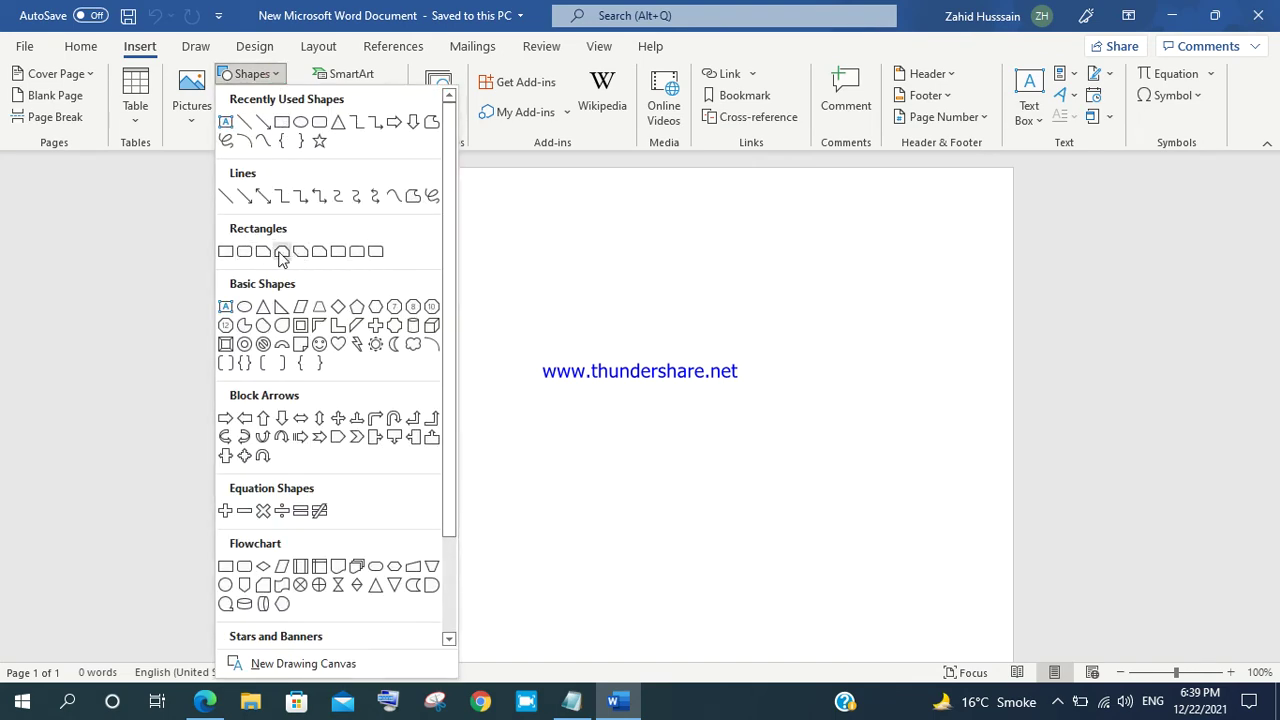
left_click(228, 253)
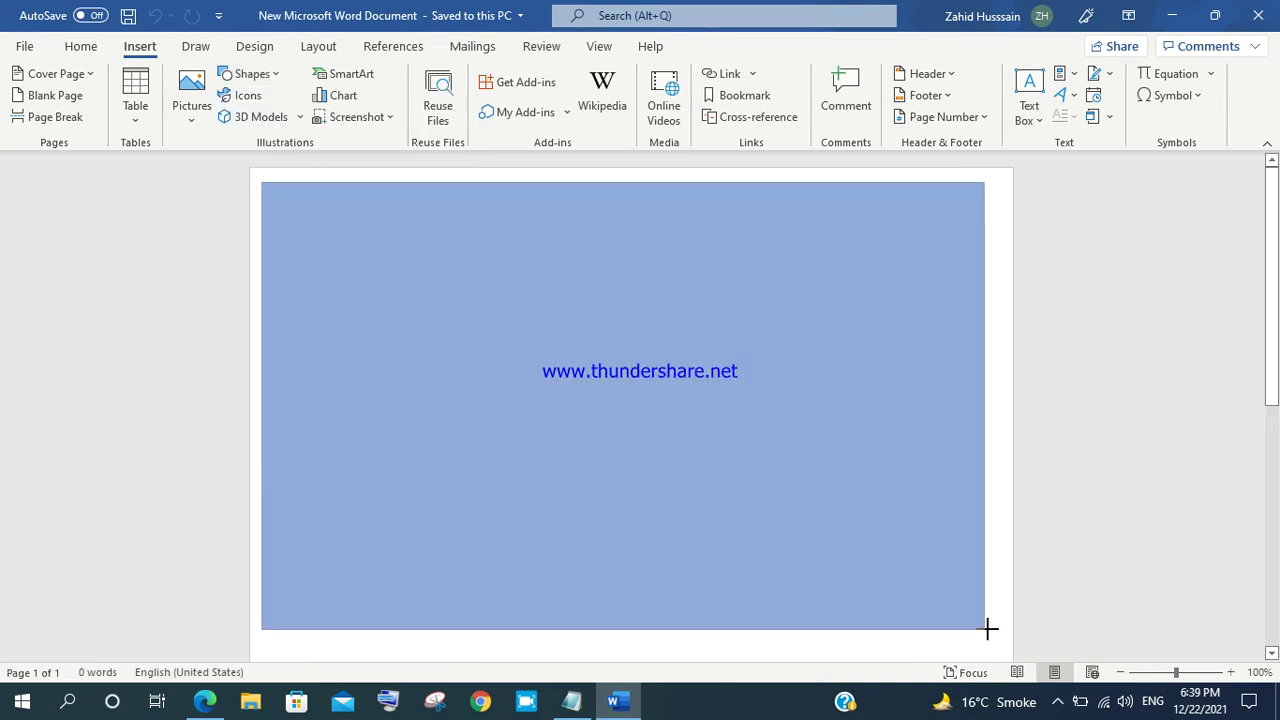
left_click_drag(261, 181, 984, 629)
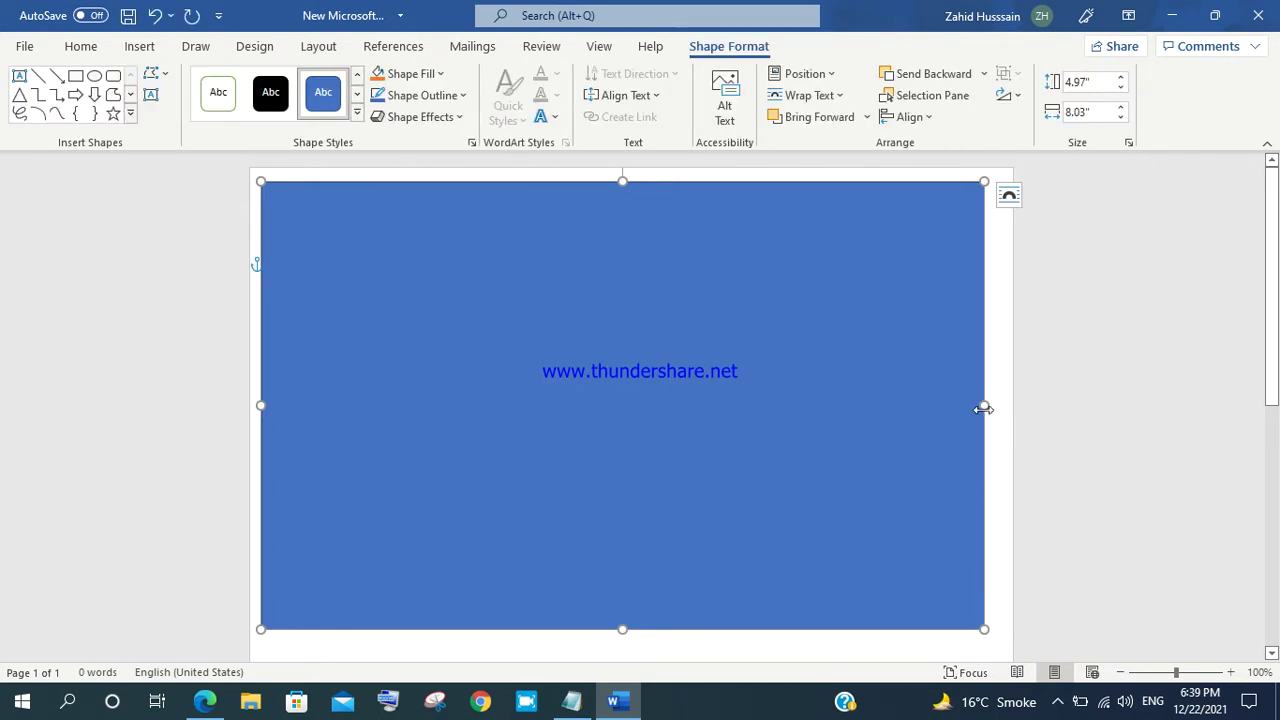
left_click_drag(984, 408, 1030, 409)
left_click_drag(636, 186, 634, 157)
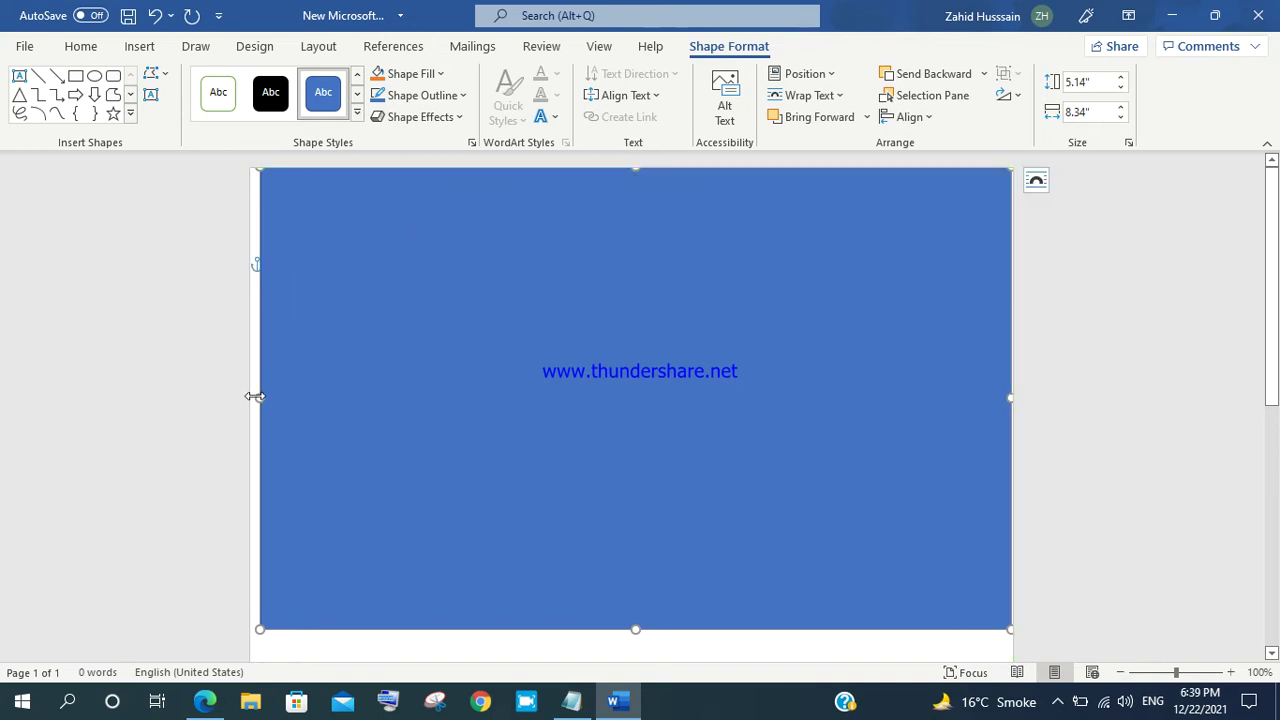
left_click_drag(253, 396, 238, 395)
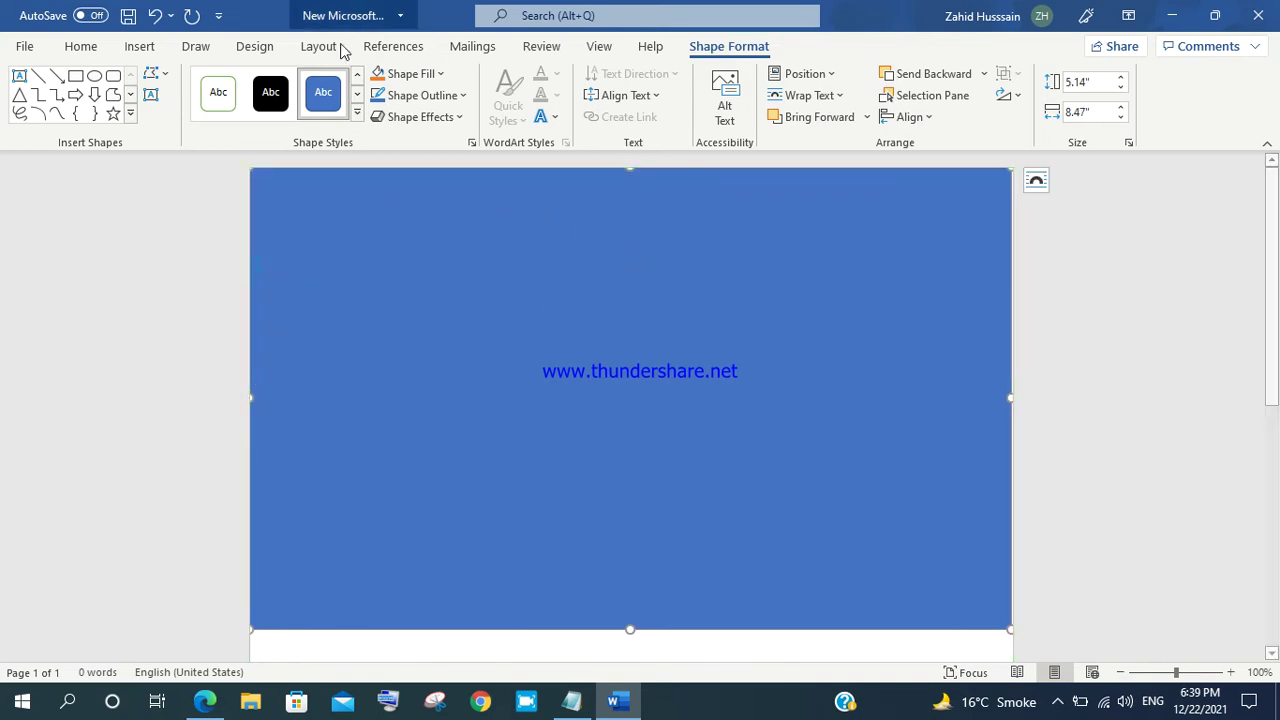
double_click(745, 47)
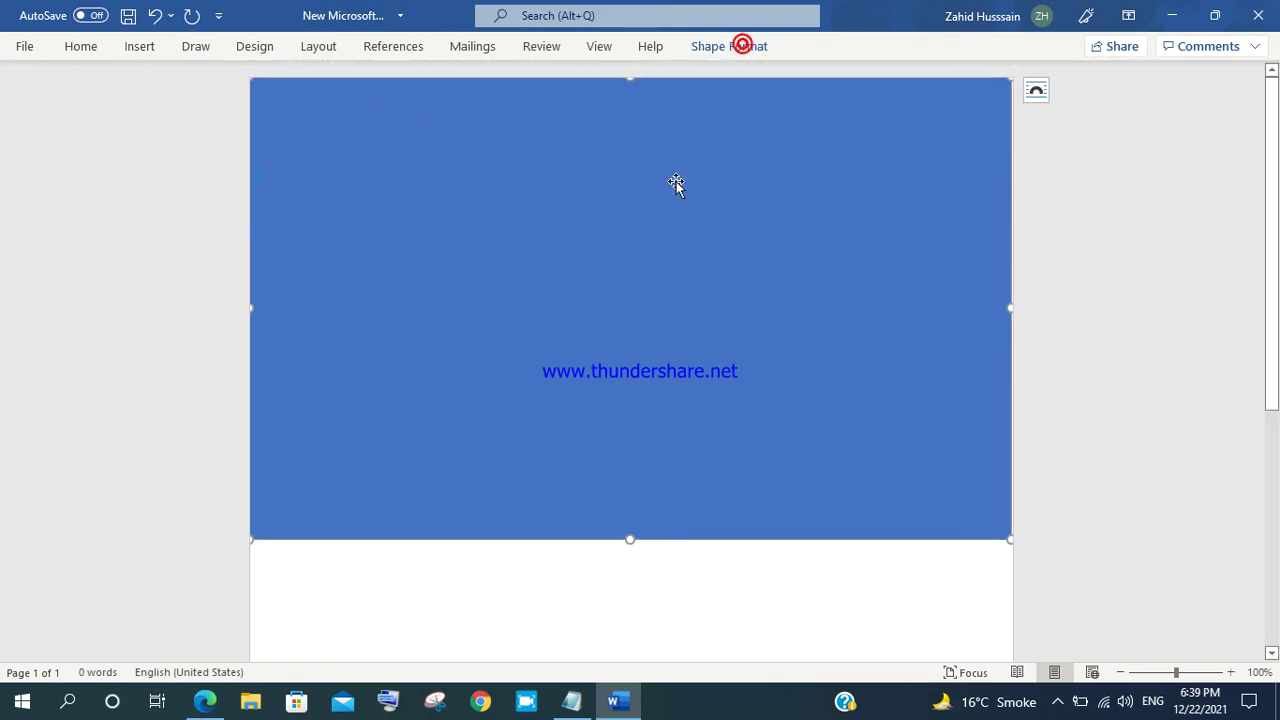
- Fill the top rectangle with picture 0_y_6hqkSX-a3RkHFB from D:\Advance Fluid Mechanics
double_click(715, 50)
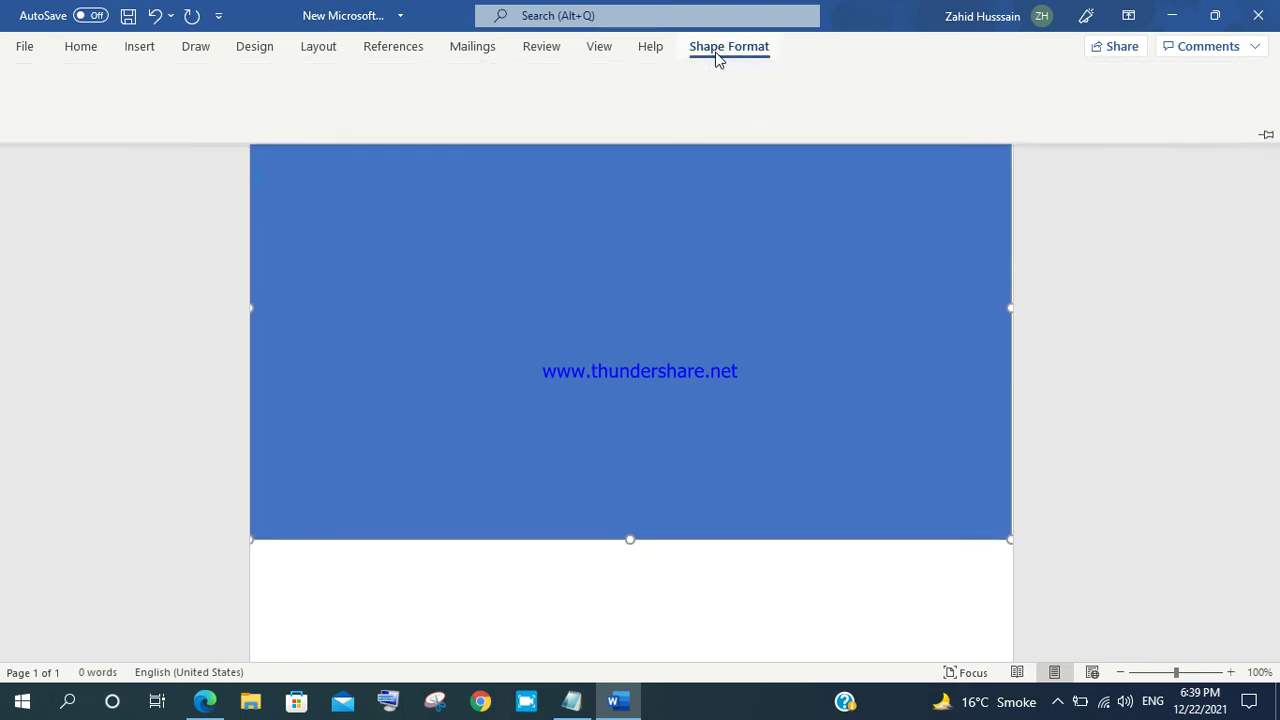
left_click(428, 74)
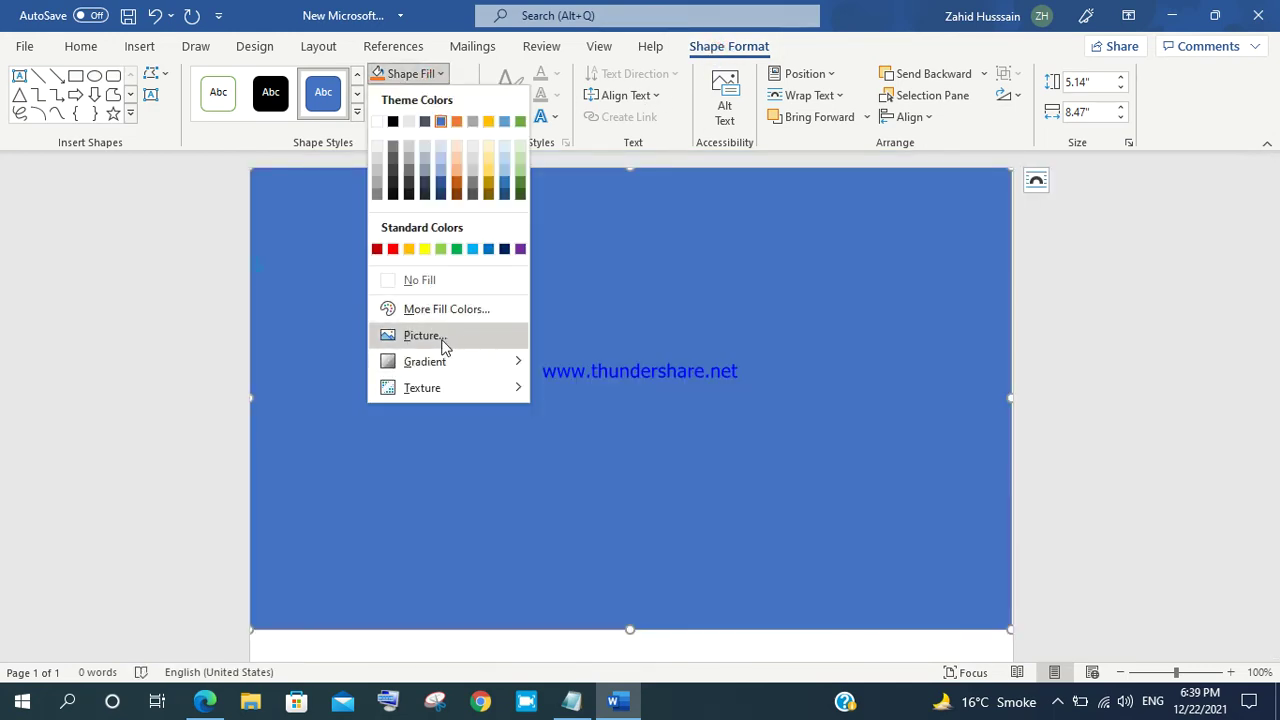
mouse_move(422, 387)
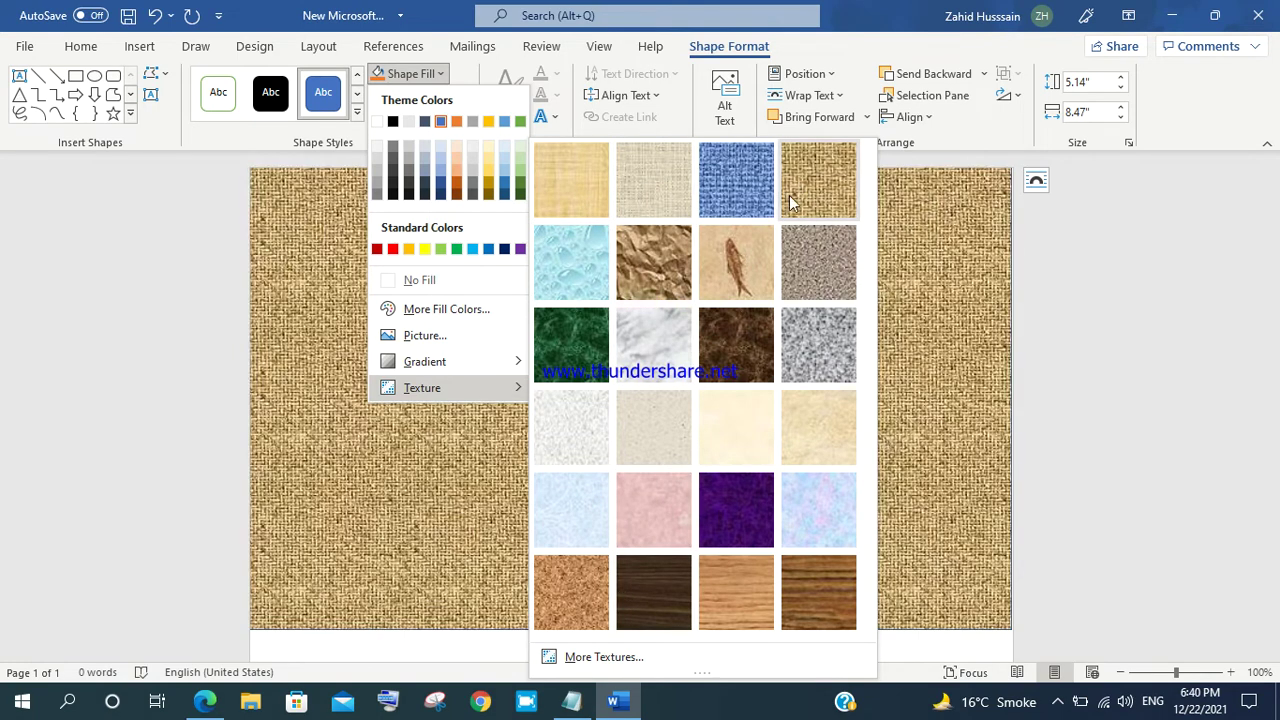
left_click(457, 334)
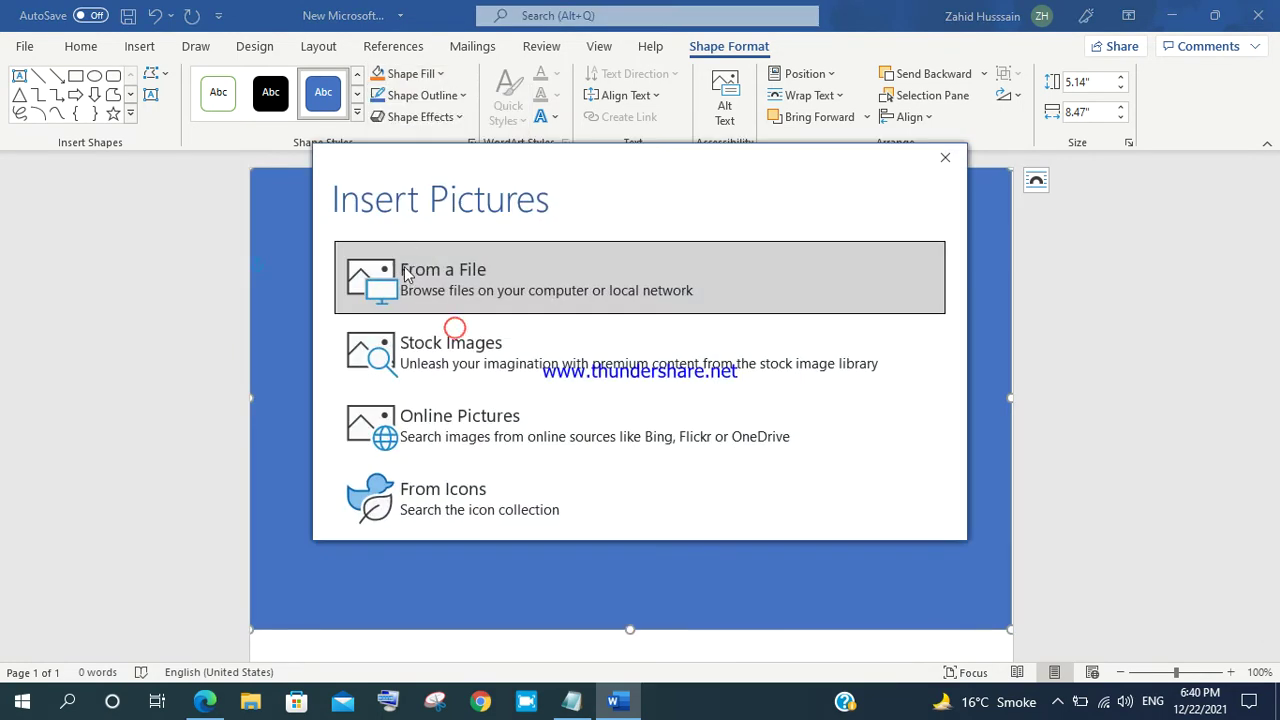
left_click(405, 263)
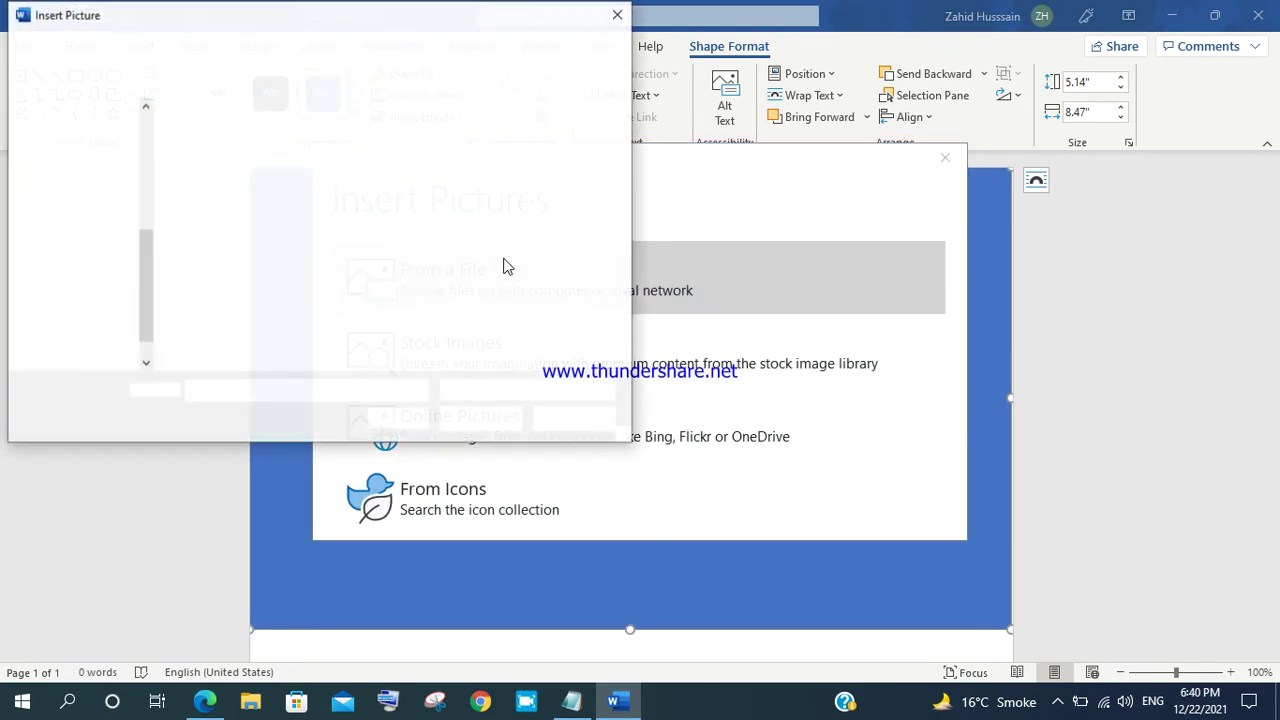
left_click(76, 350)
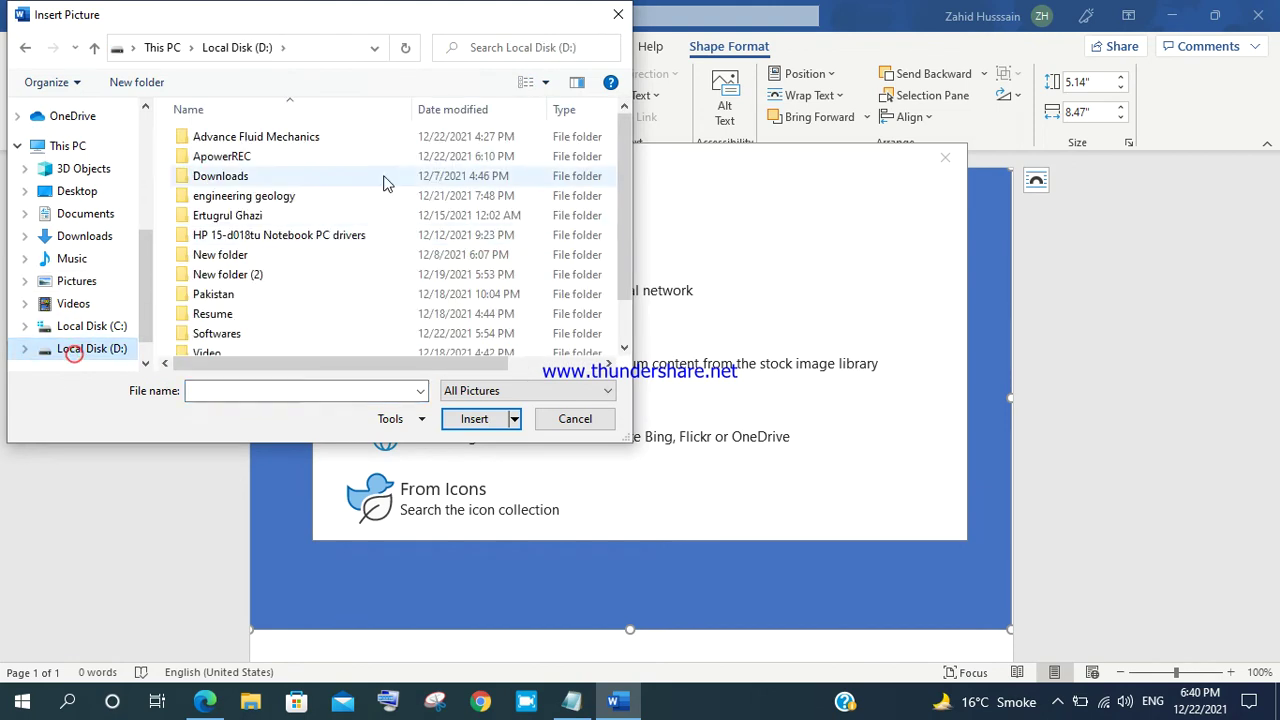
double_click(345, 140)
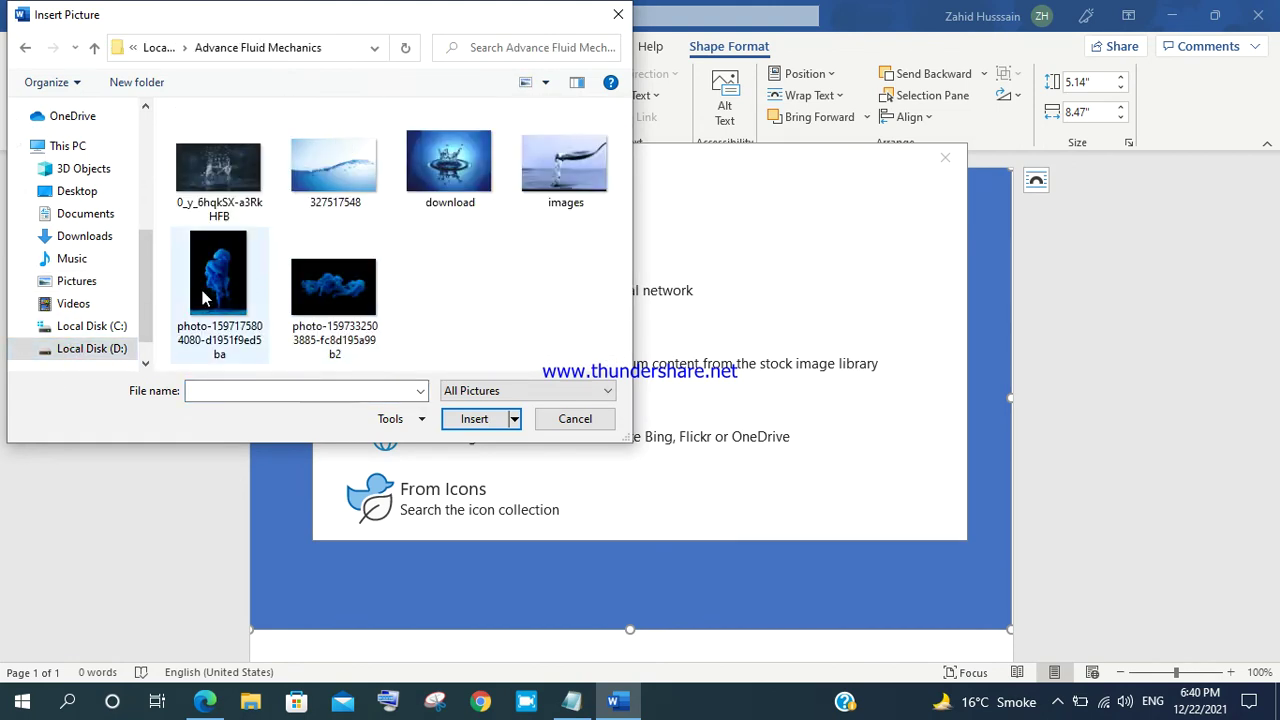
left_click(229, 158)
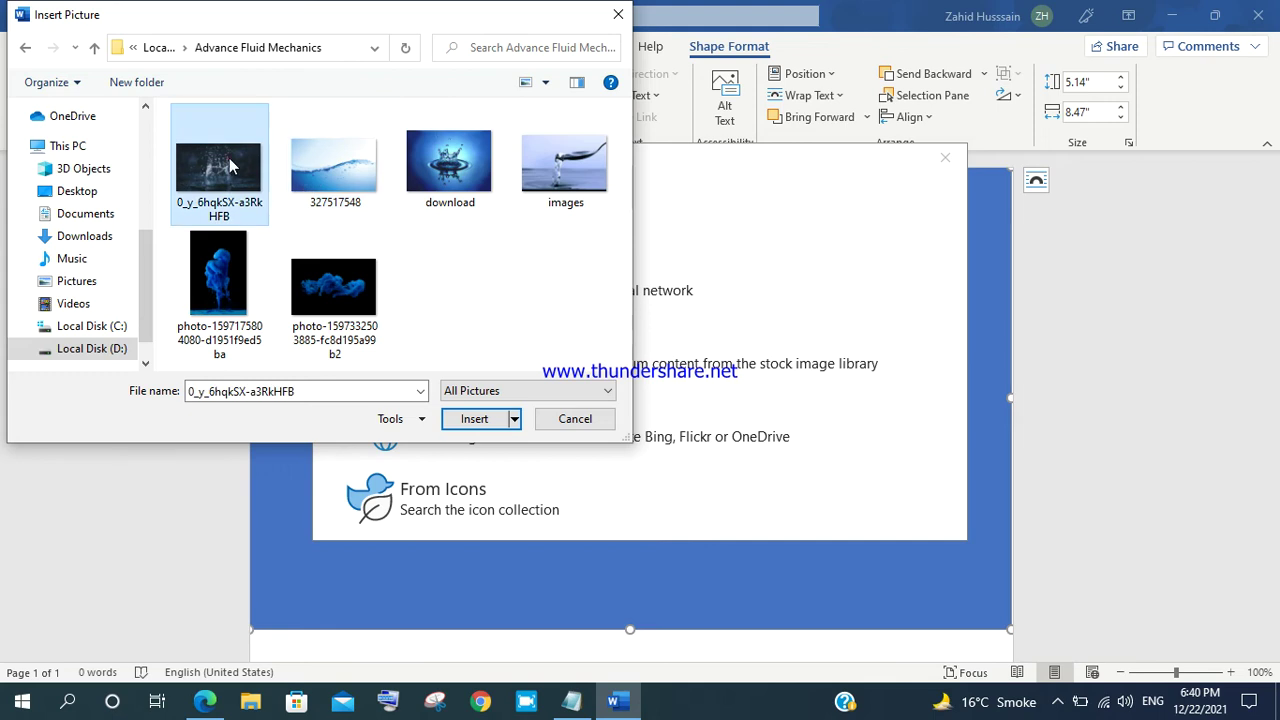
left_click(474, 418)
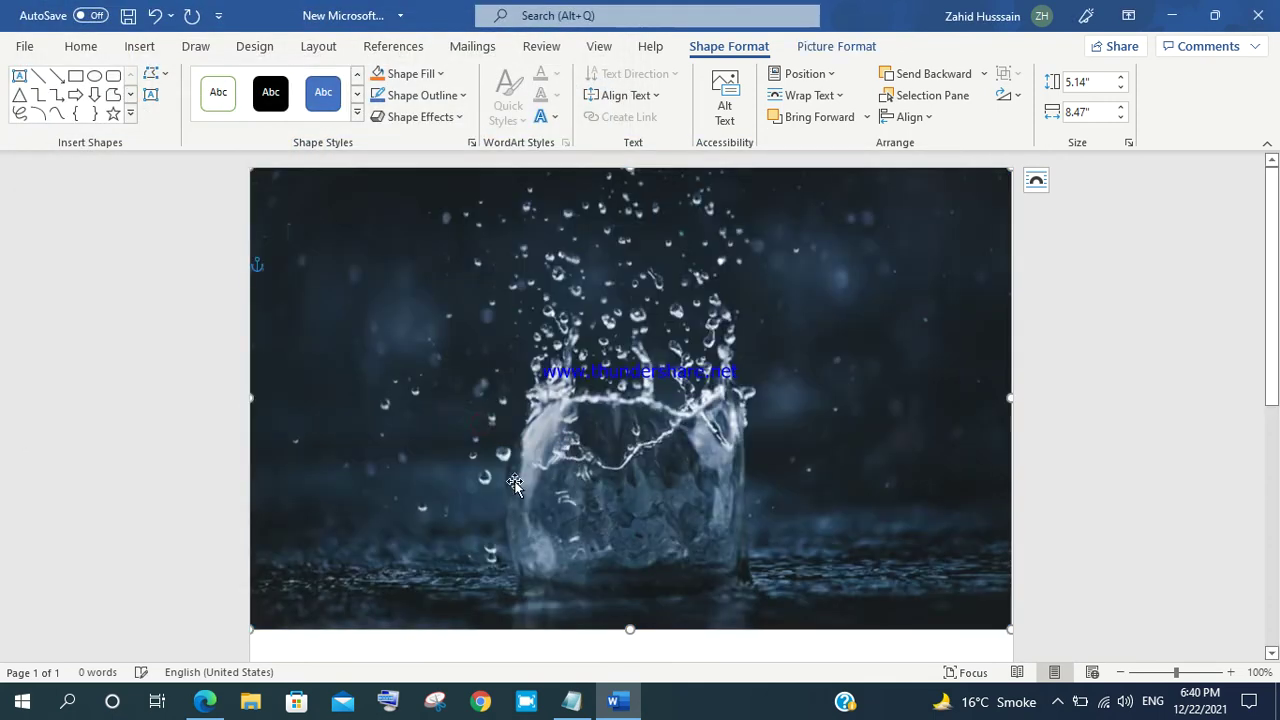
scroll(511, 412, "down", 5)
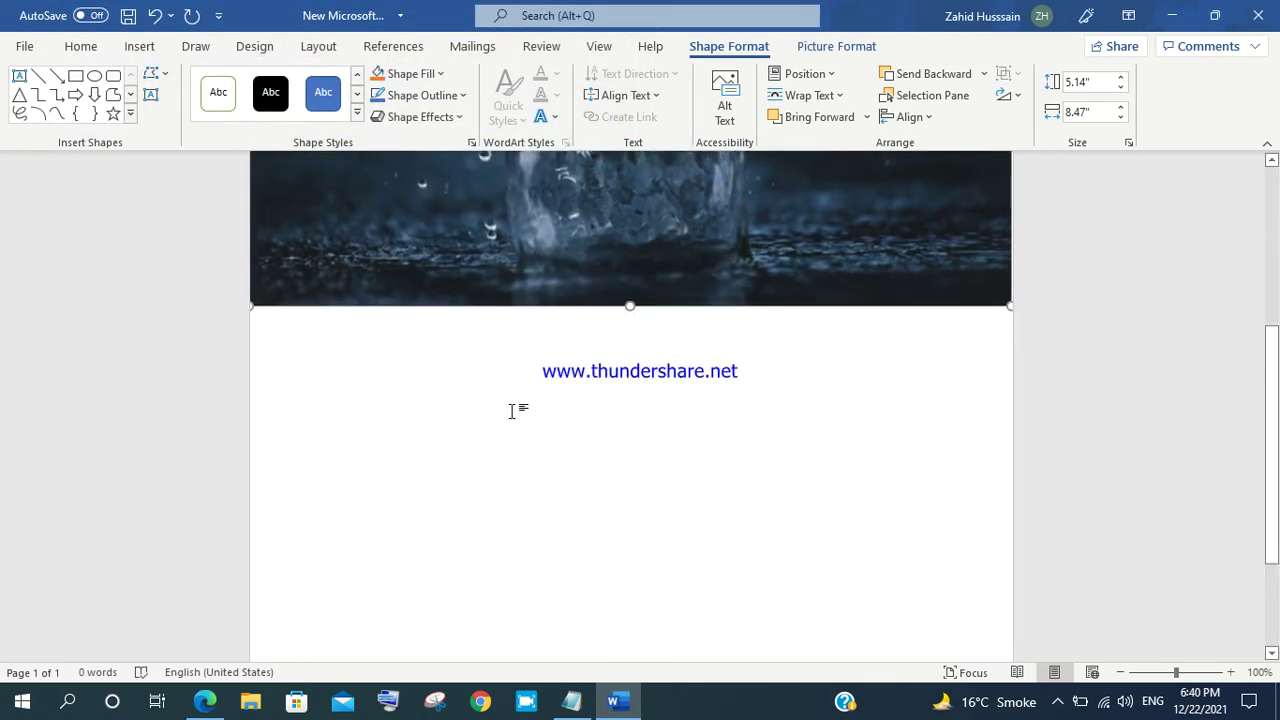
left_click(507, 255)
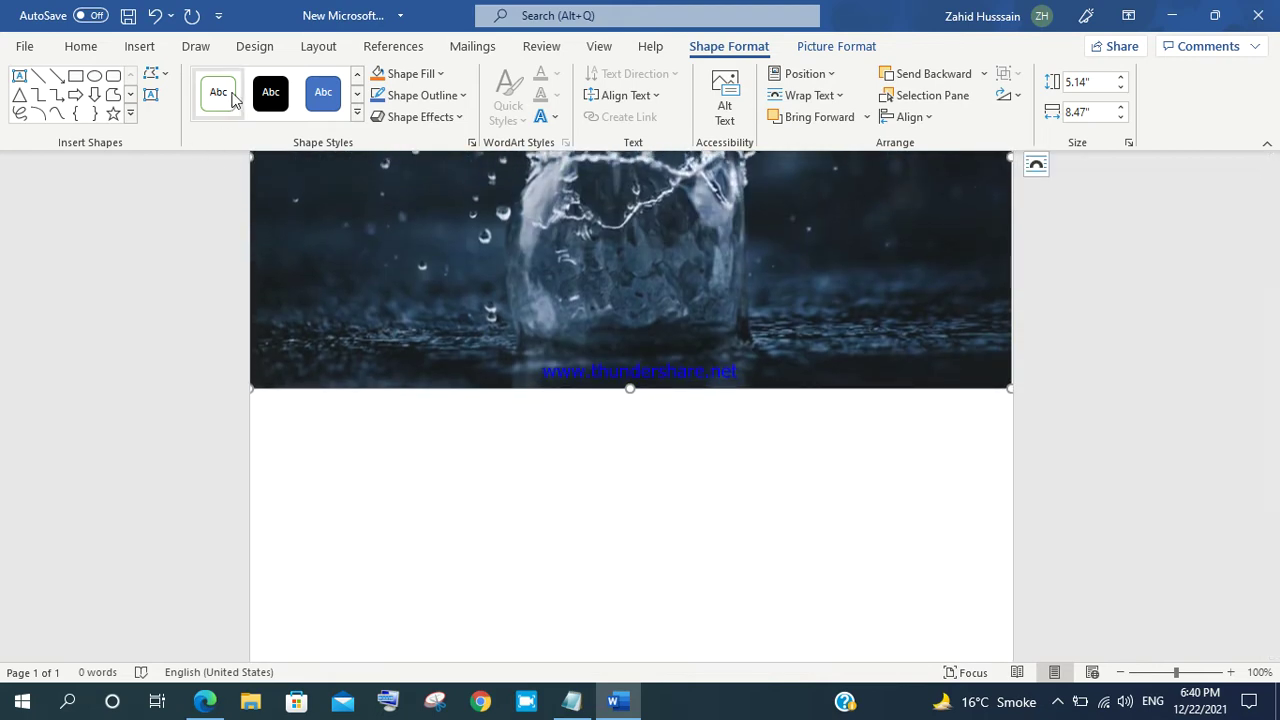
right_click(507, 253)
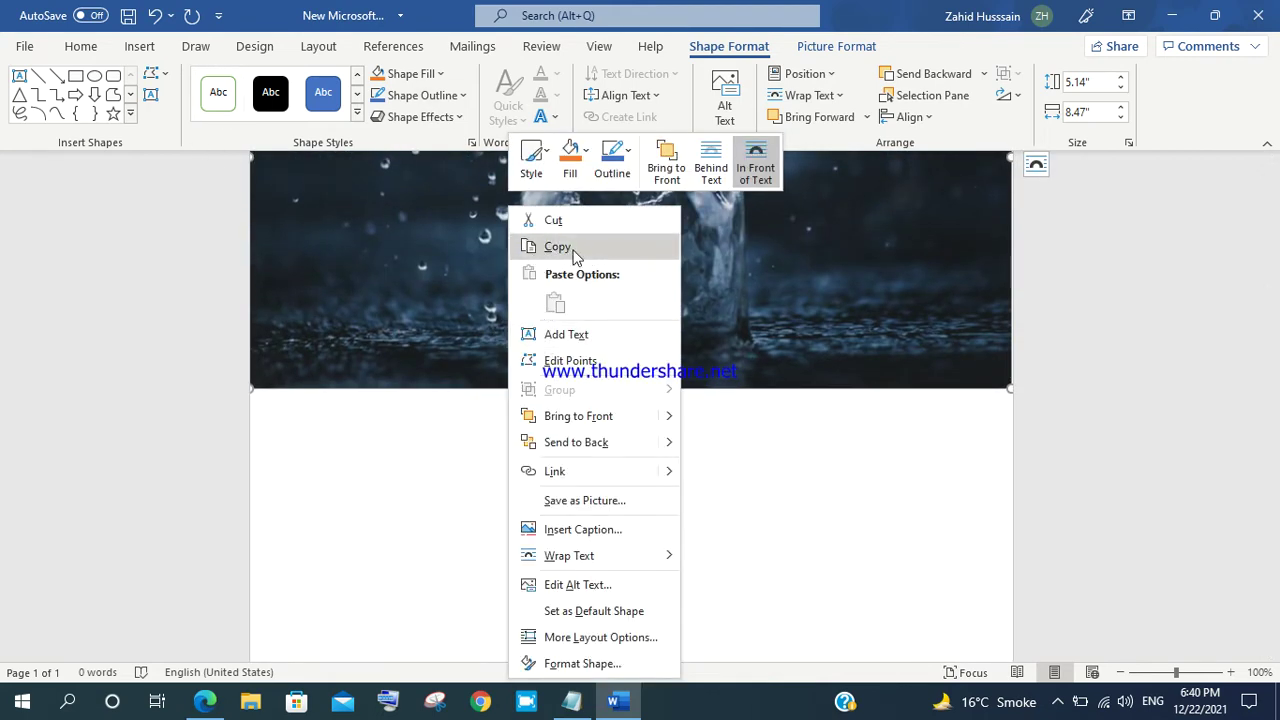
left_click(576, 257)
left_click(543, 483)
right_click(545, 483)
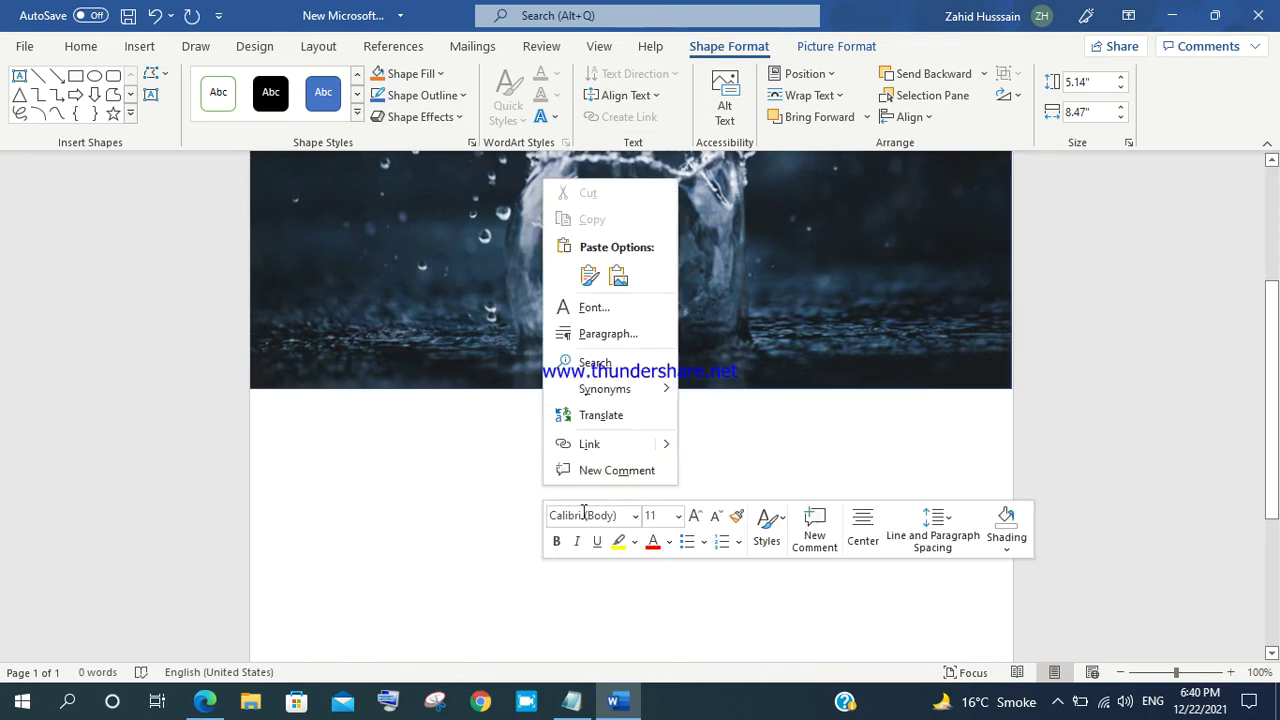
left_click(617, 277)
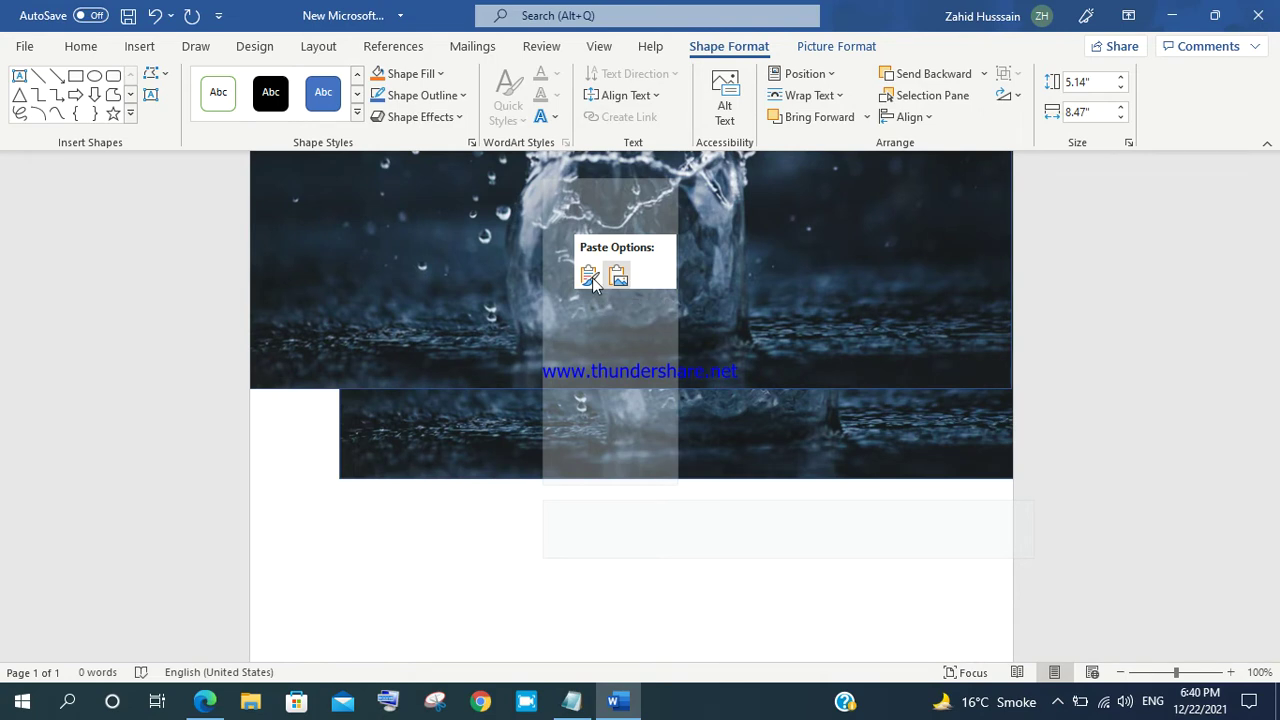
left_click(299, 418)
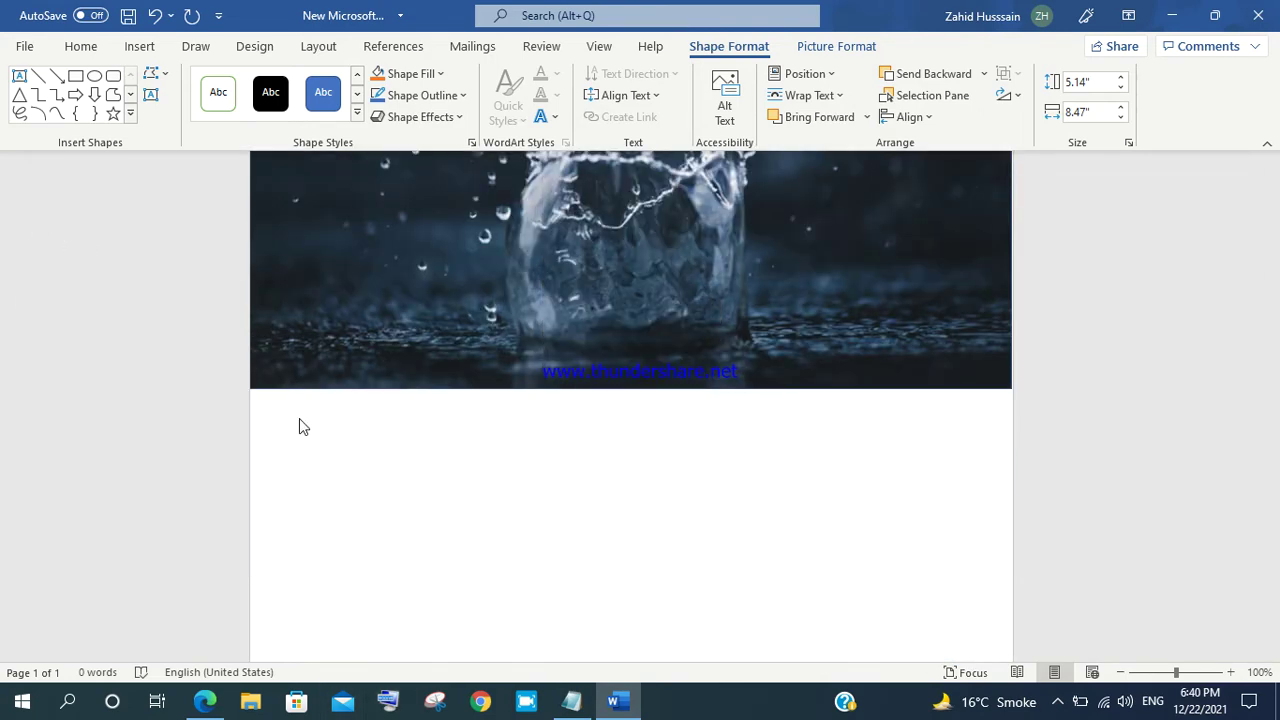
- Draw a second rectangle below the photo, sized 8.46" wide by 5.83" tall
left_click(139, 46)
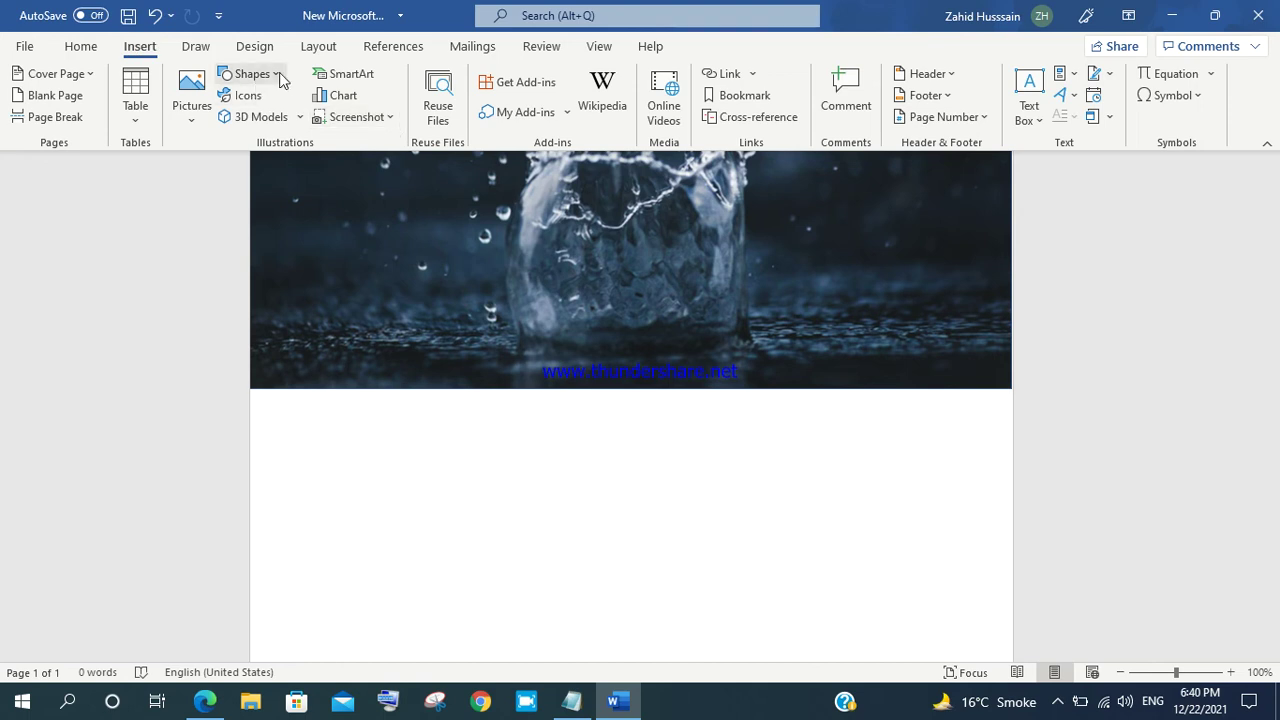
left_click(250, 74)
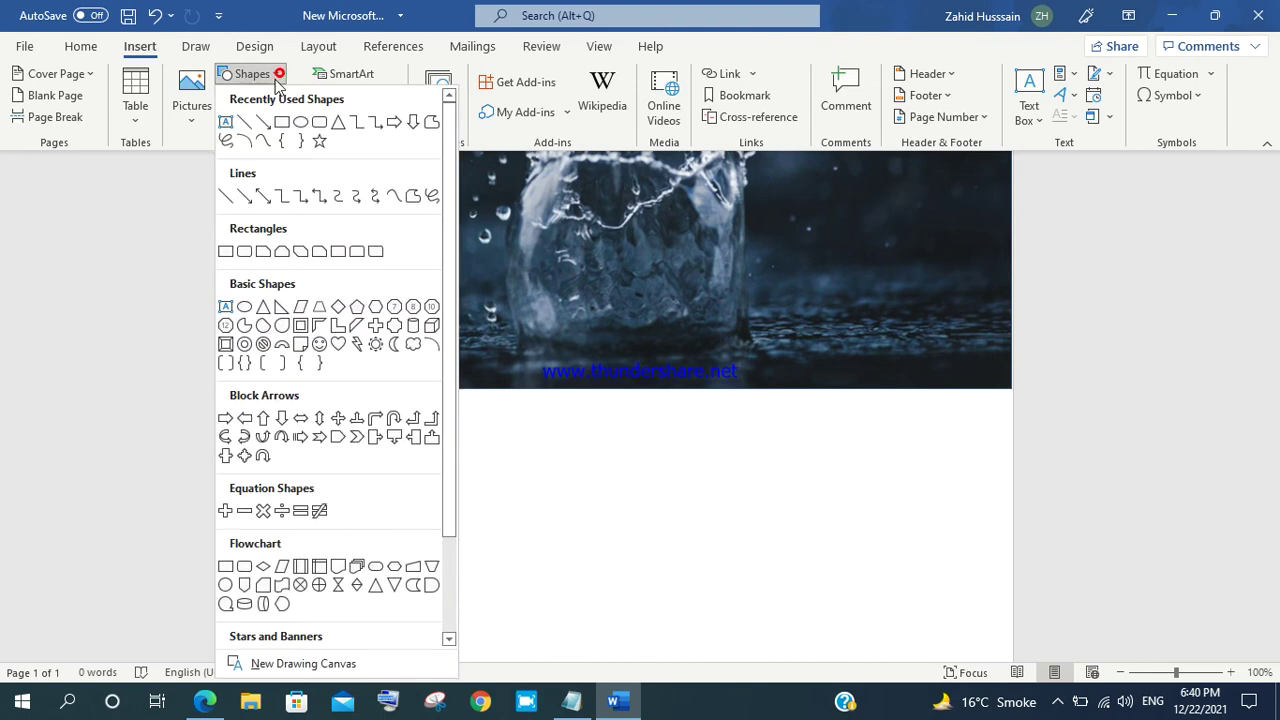
left_click(225, 254)
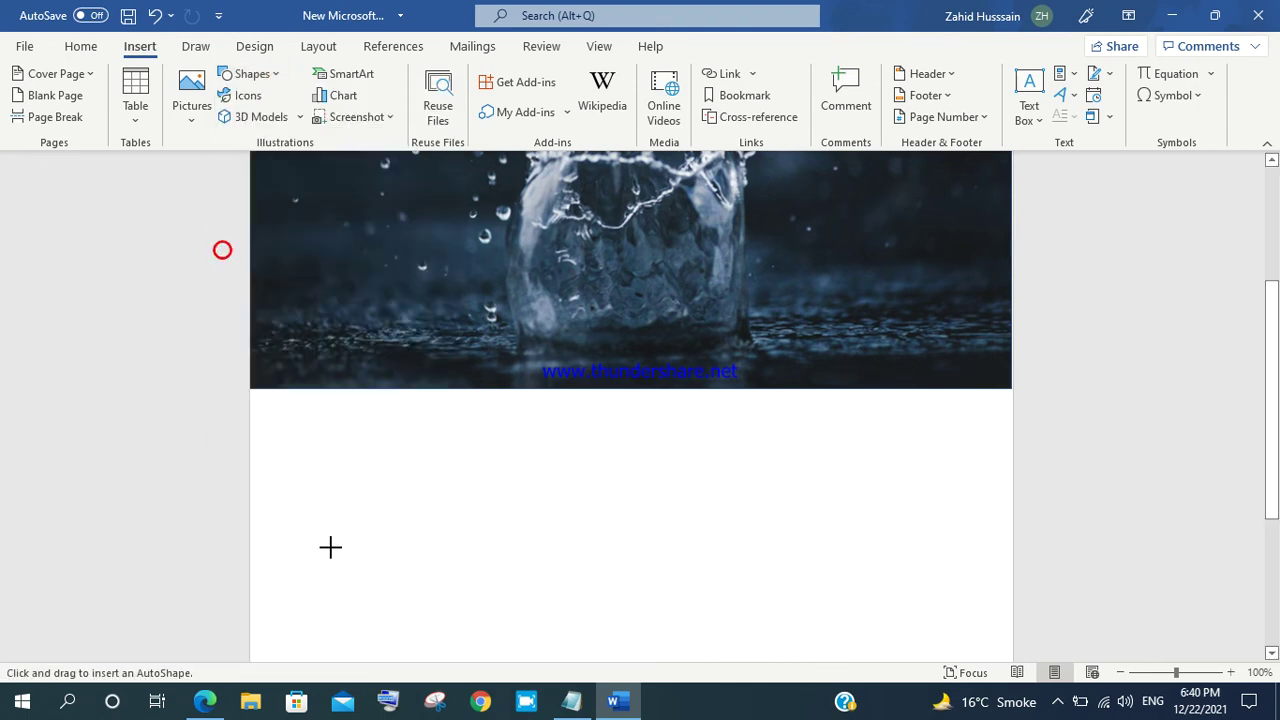
scroll(331, 560, "down", 2)
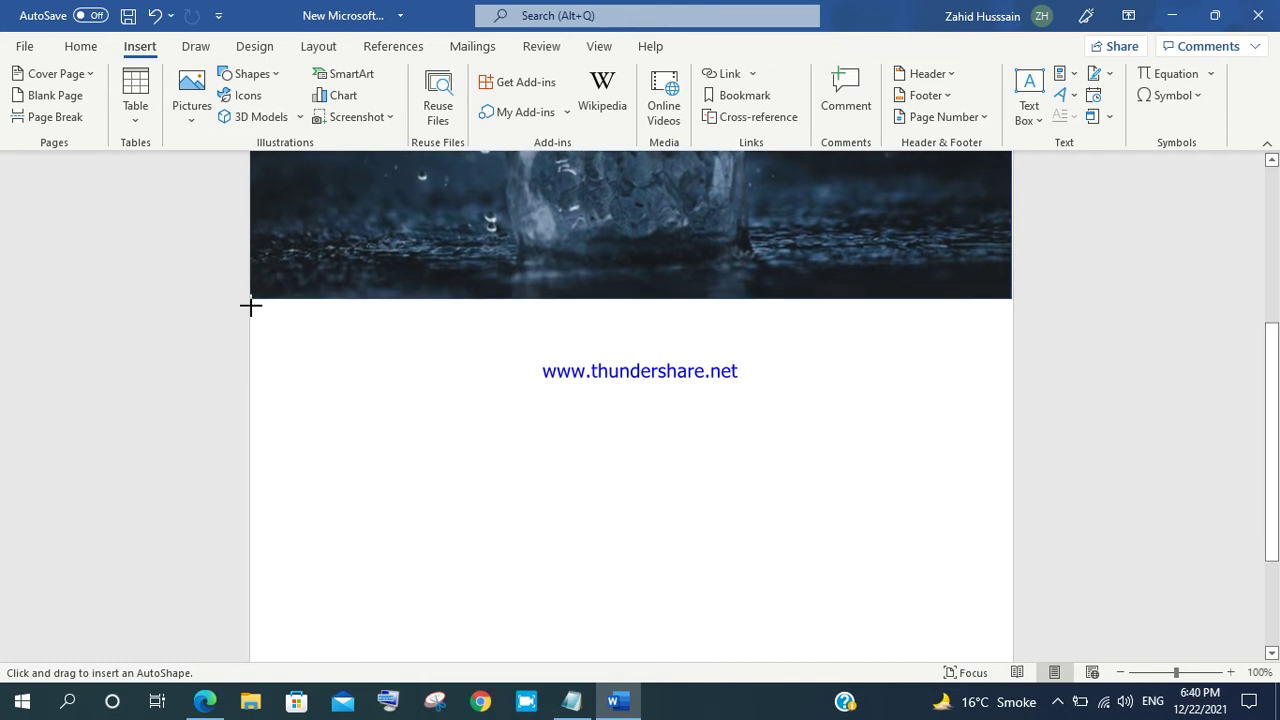
left_click_drag(253, 306, 974, 652)
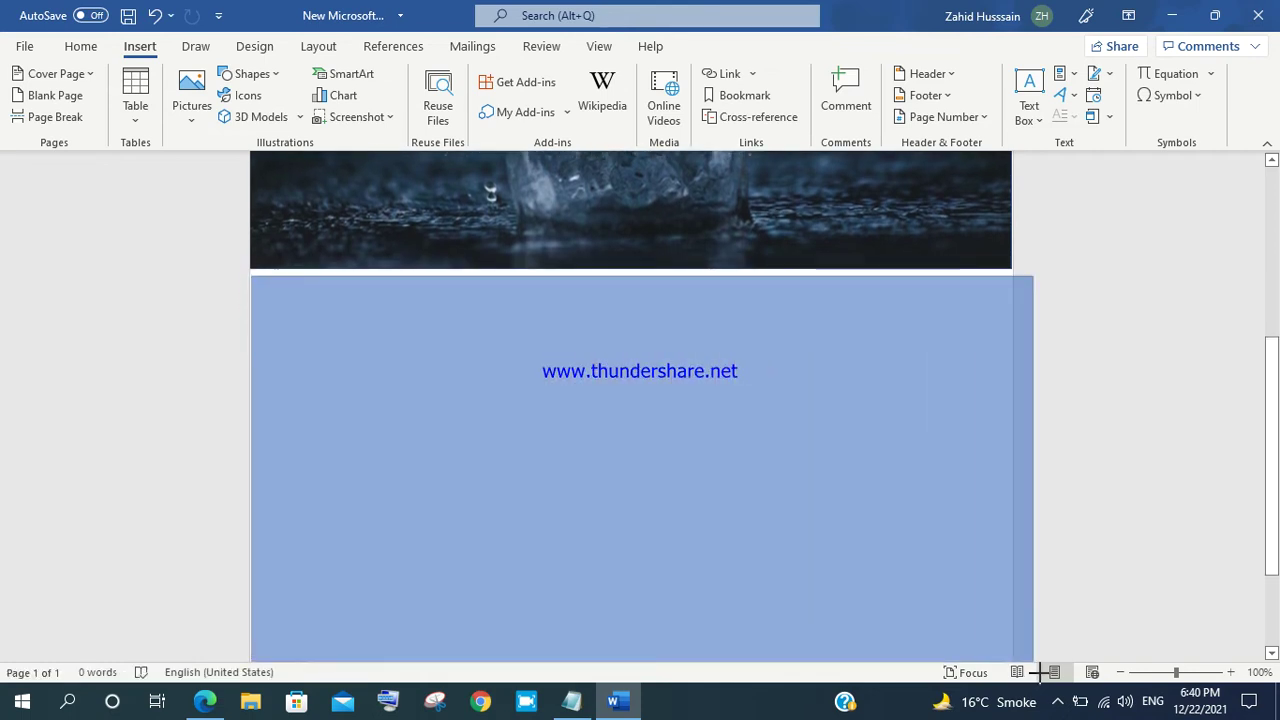
left_click_drag(974, 652, 946, 627)
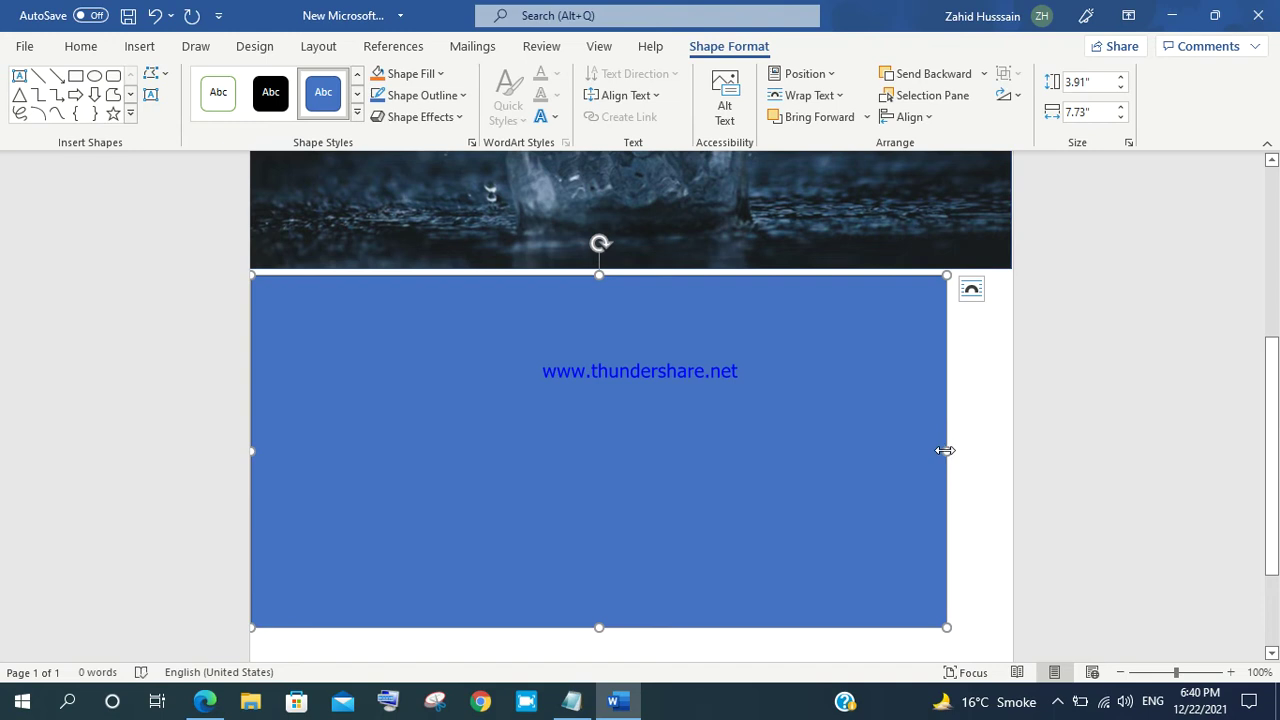
left_click_drag(946, 451, 1012, 451)
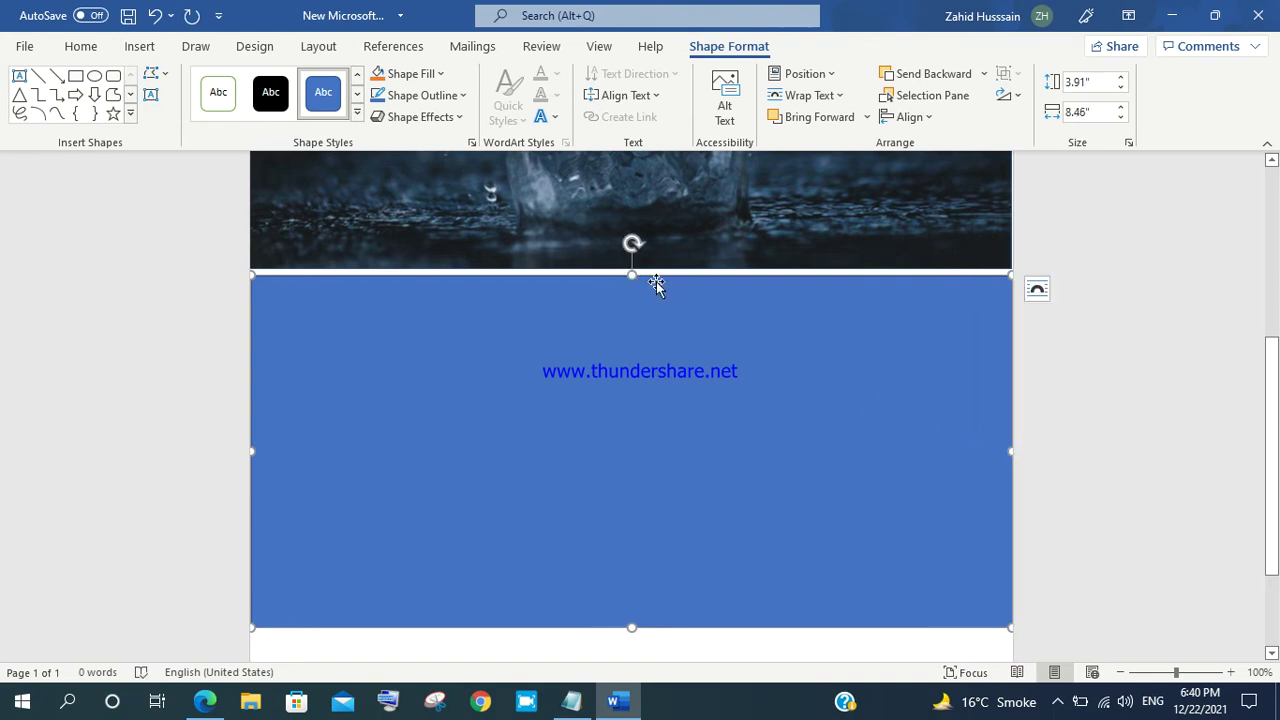
left_click_drag(631, 276, 631, 266)
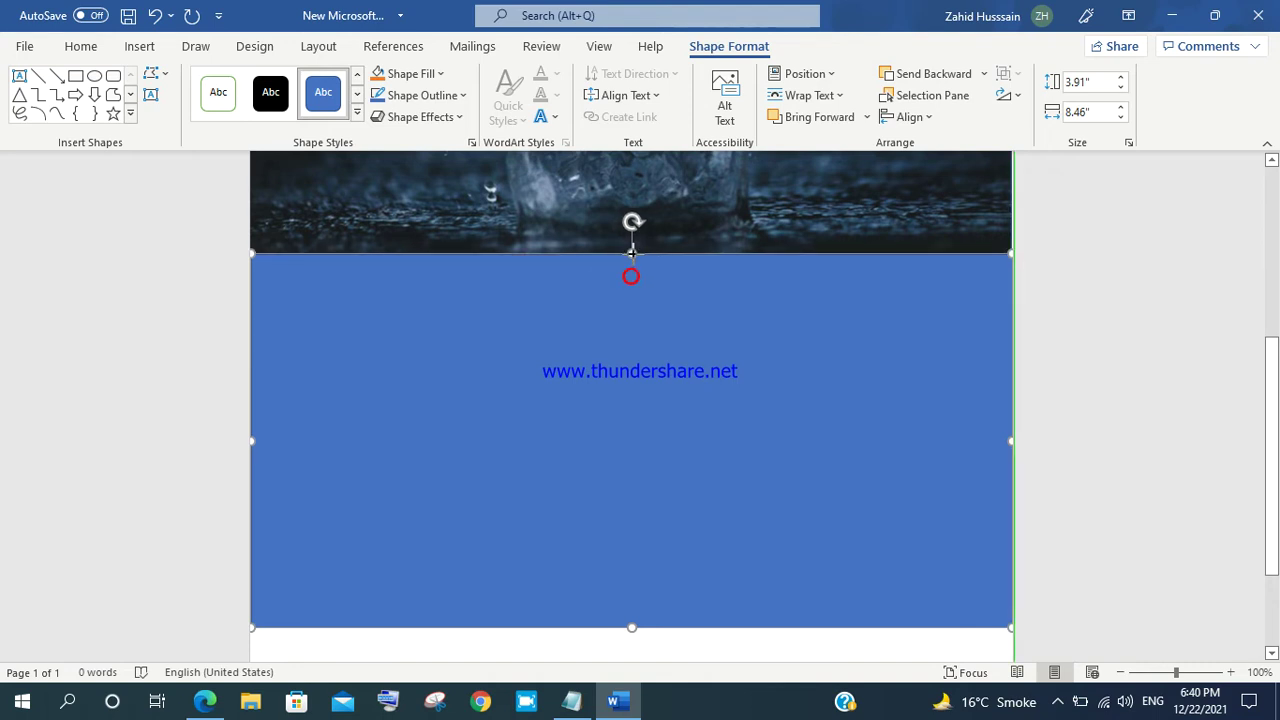
scroll(620, 560, "down", 2)
scroll(640, 520, "down", 1)
left_click_drag(632, 479, 634, 636)
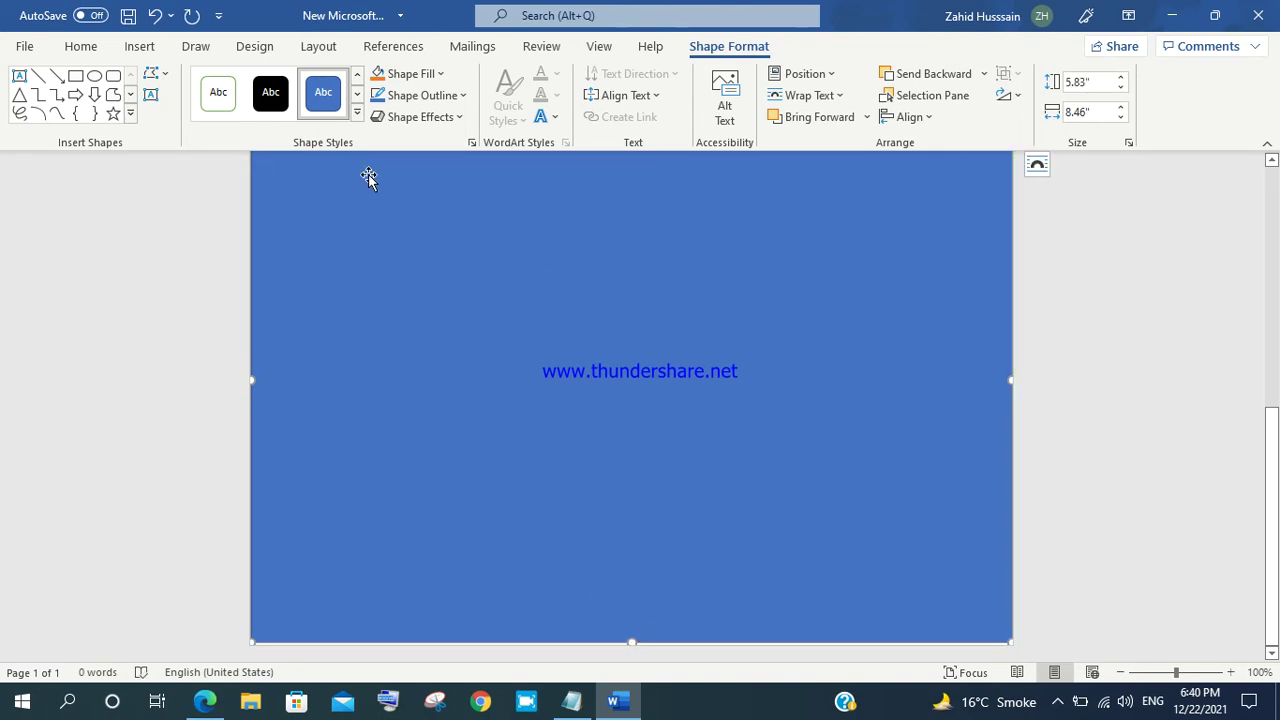
- Apply the Granite texture fill to the lower rectangle
left_click(441, 76)
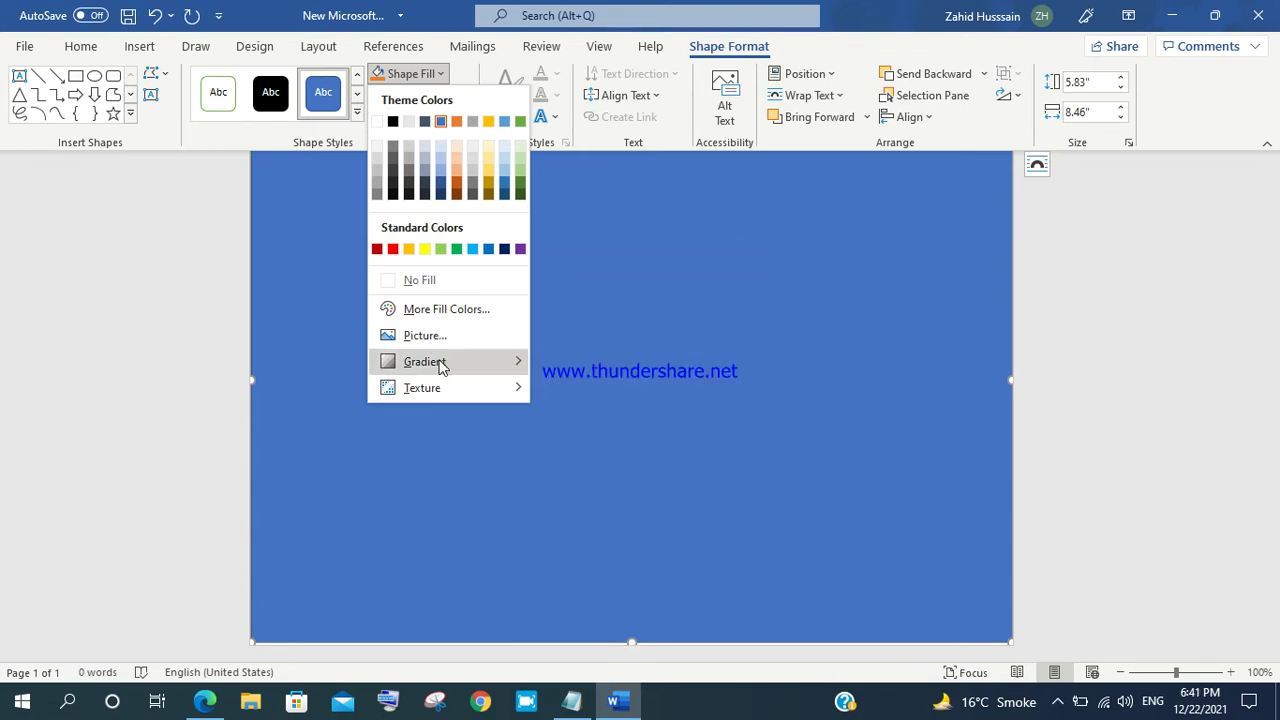
mouse_move(422, 387)
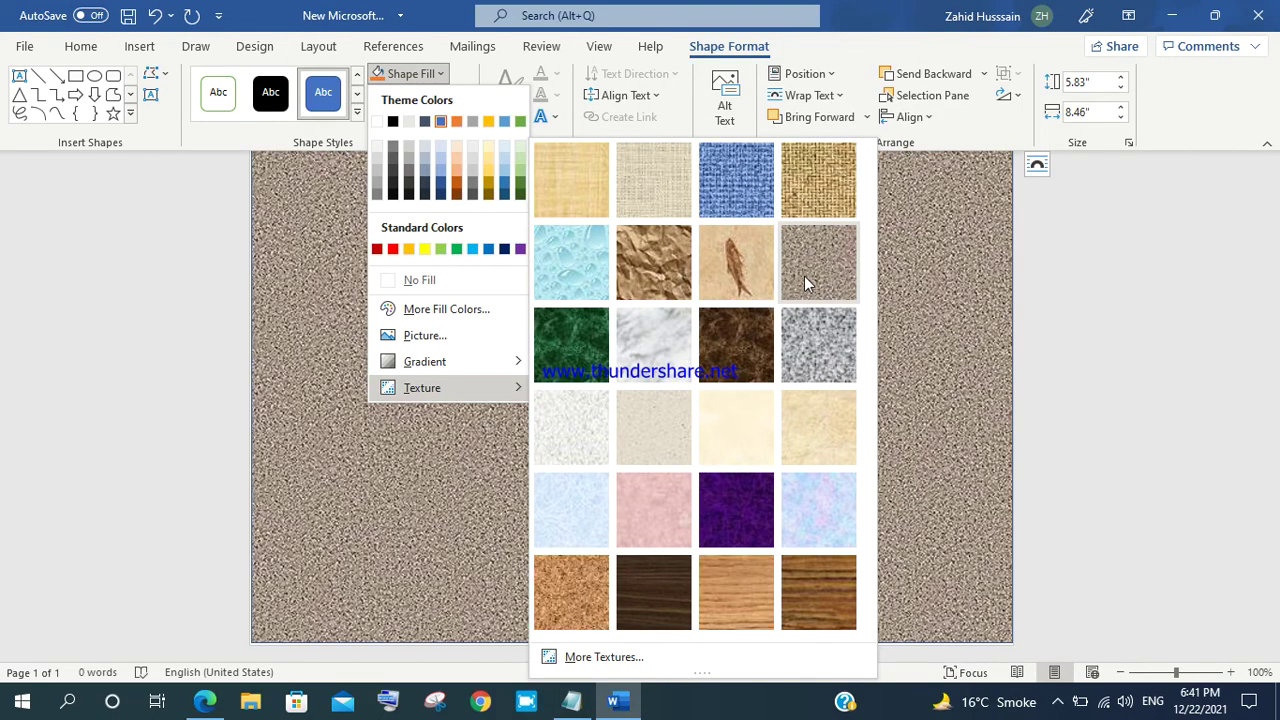
left_click(805, 278)
scroll(223, 520, "up", 2)
scroll(292, 446, "up", 4)
scroll(292, 446, "down", 2)
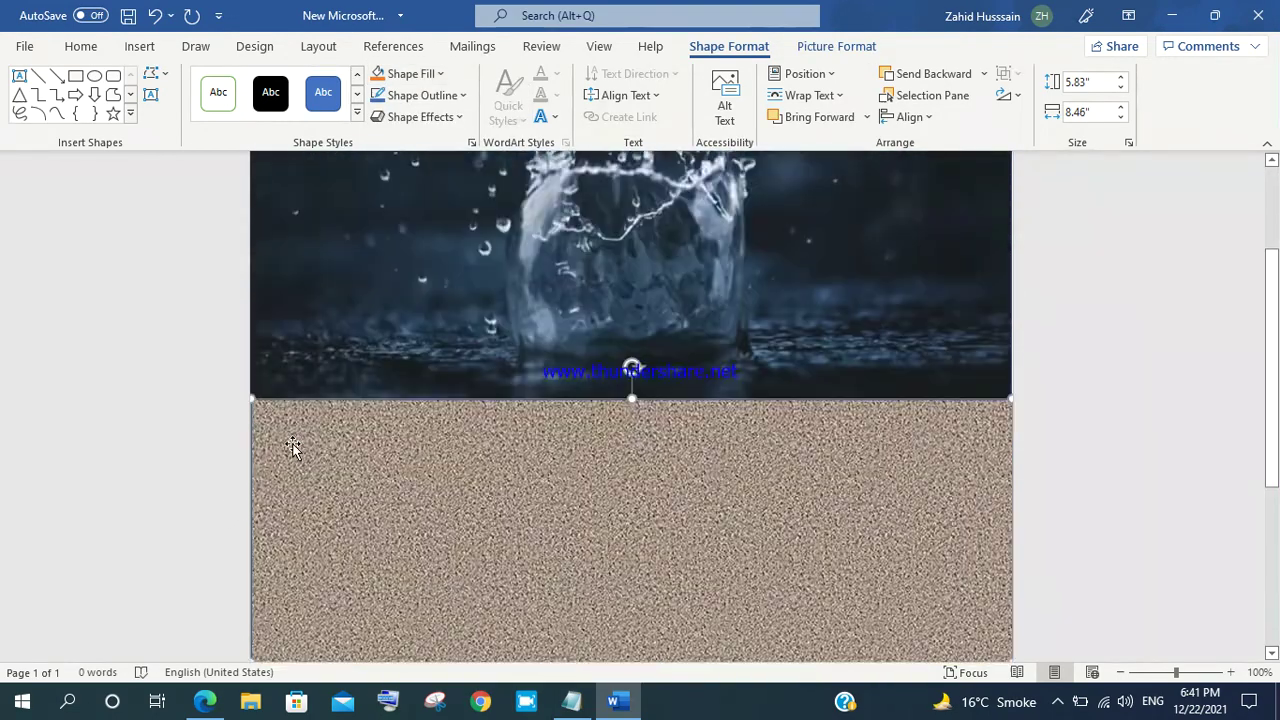
scroll(292, 446, "up", 4)
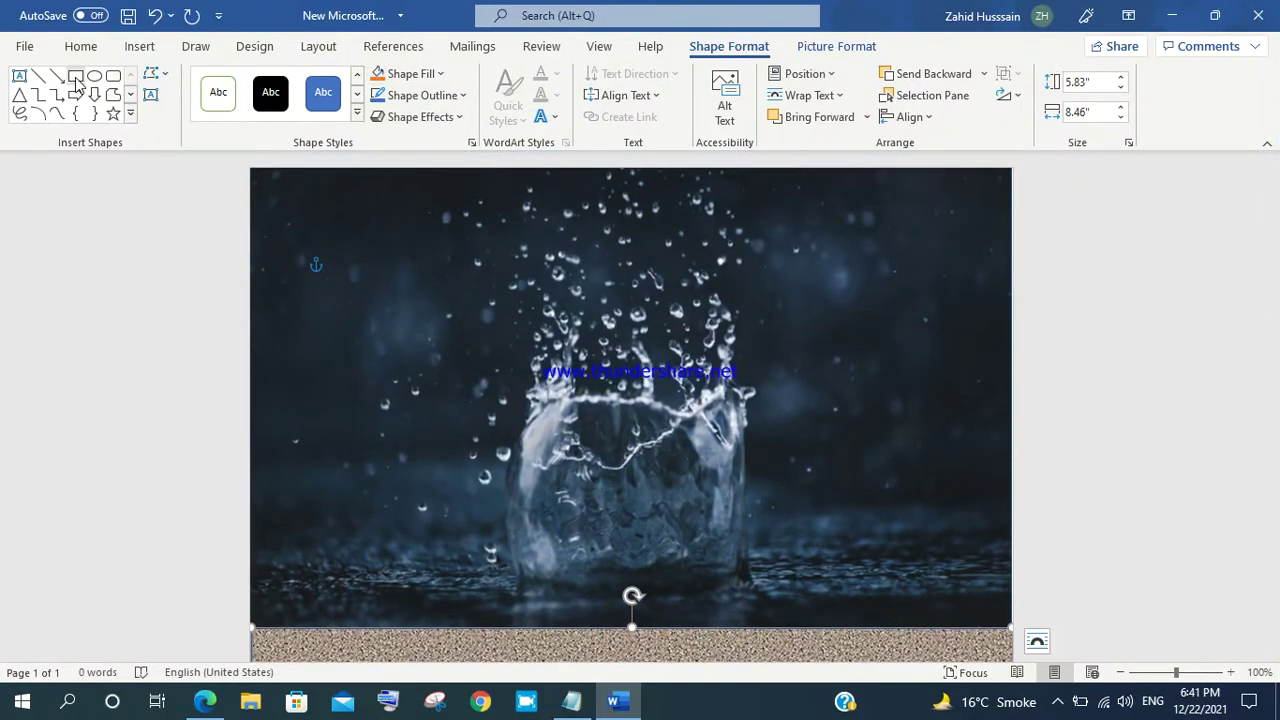
- Draw a narrow rectangle down the left edge of the splash photo
left_click(143, 46)
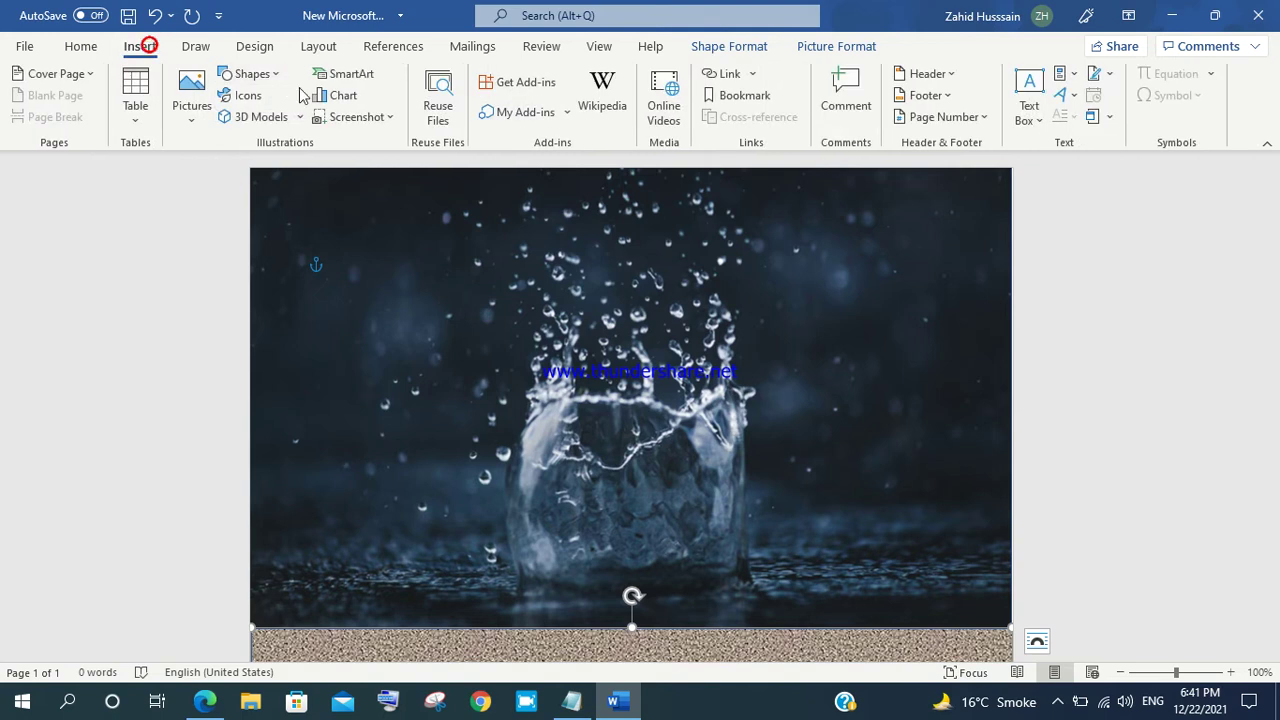
left_click(262, 74)
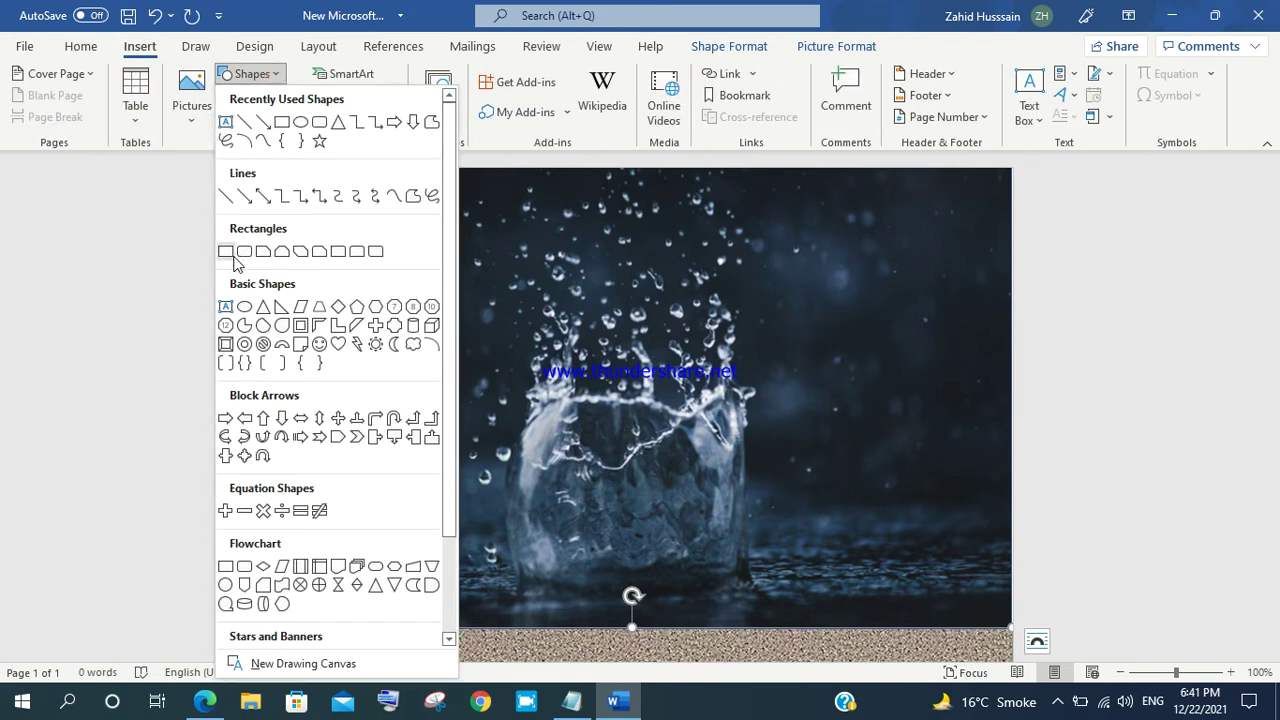
left_click(230, 254)
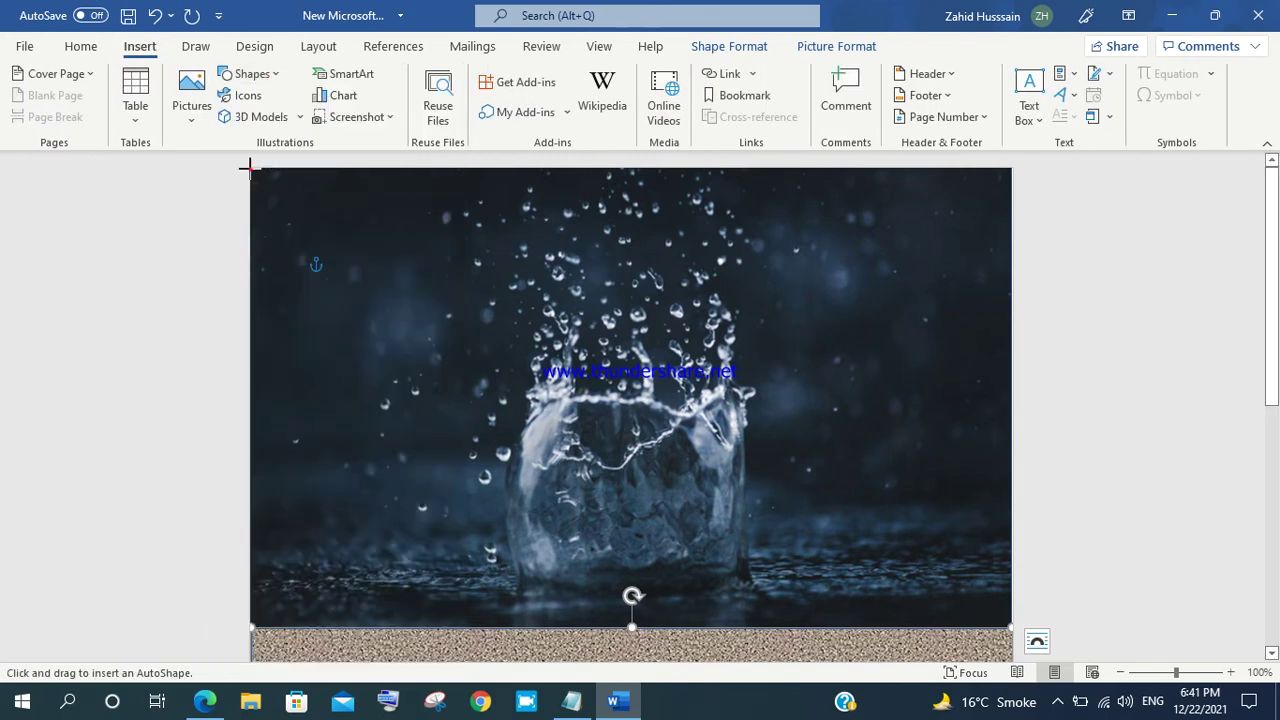
left_click_drag(248, 168, 318, 578)
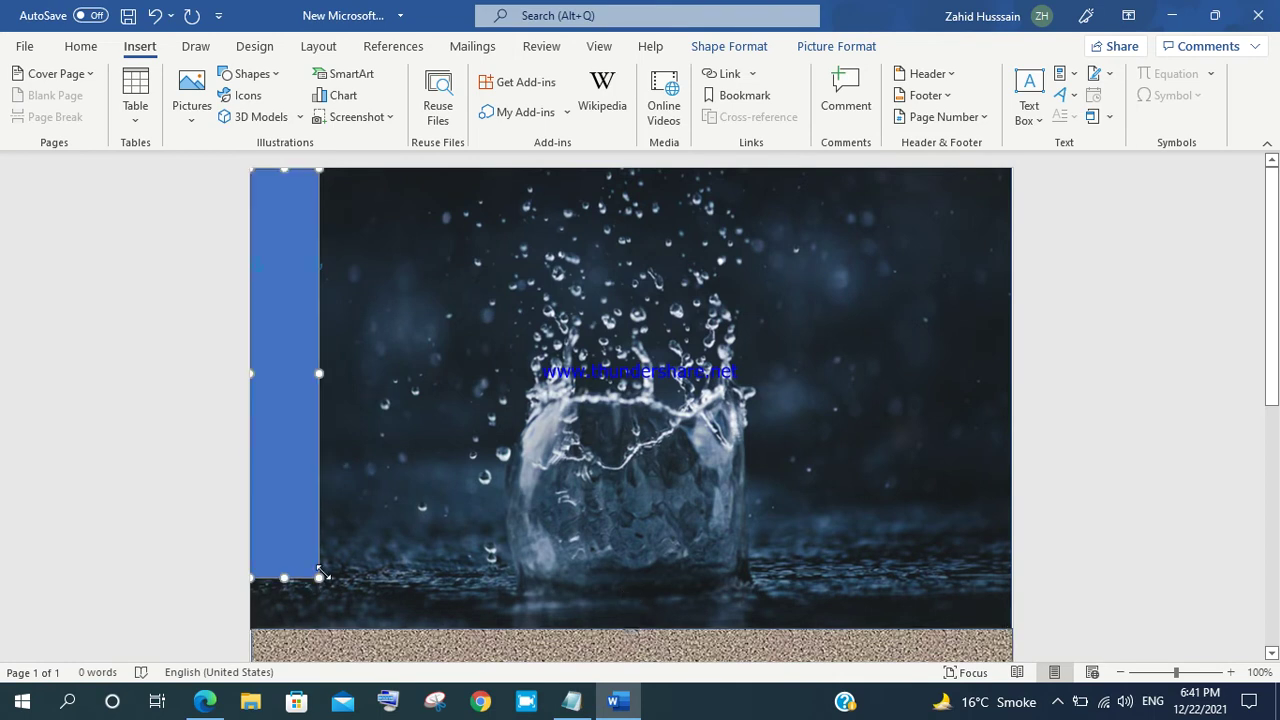
- Stretch the left bar to the page bottom, making it 10.94" tall and 0.76" wide
scroll(494, 400, "down", 3)
scroll(494, 400, "down", 1)
left_click_drag(284, 548, 292, 293)
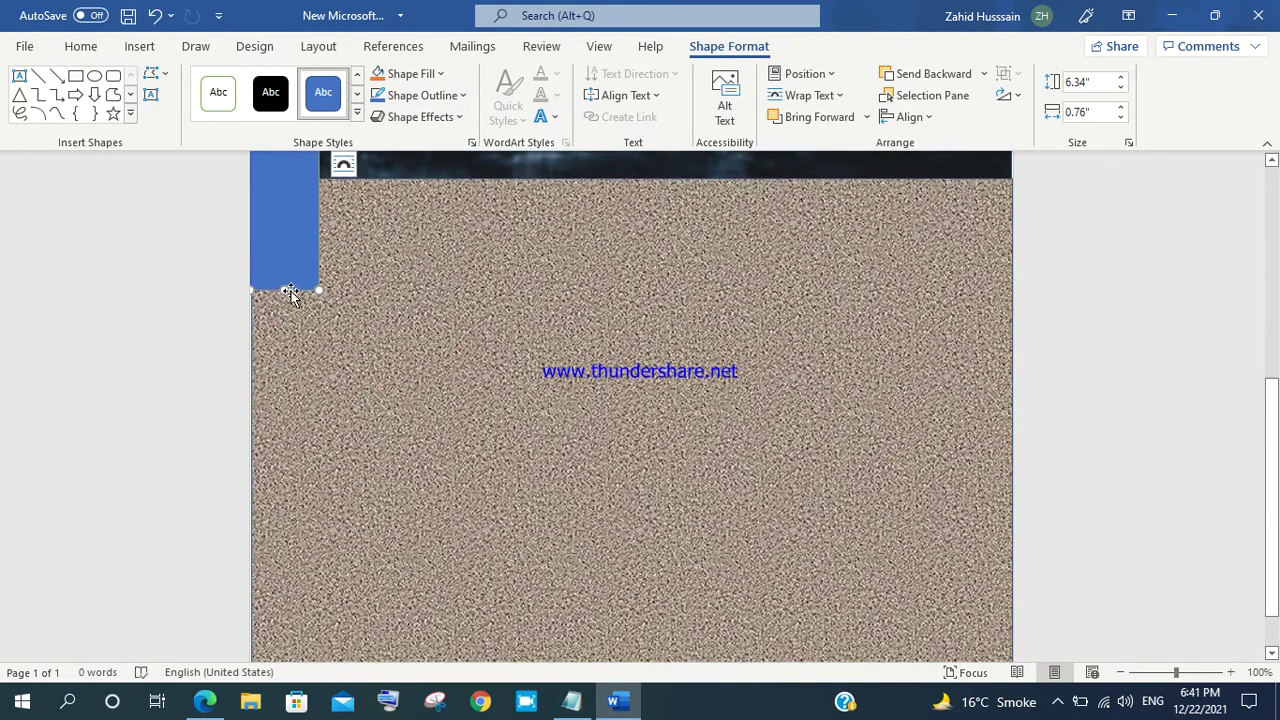
left_click_drag(285, 290, 285, 466)
scroll(436, 280, "up", 10)
scroll(436, 285, "down", 5)
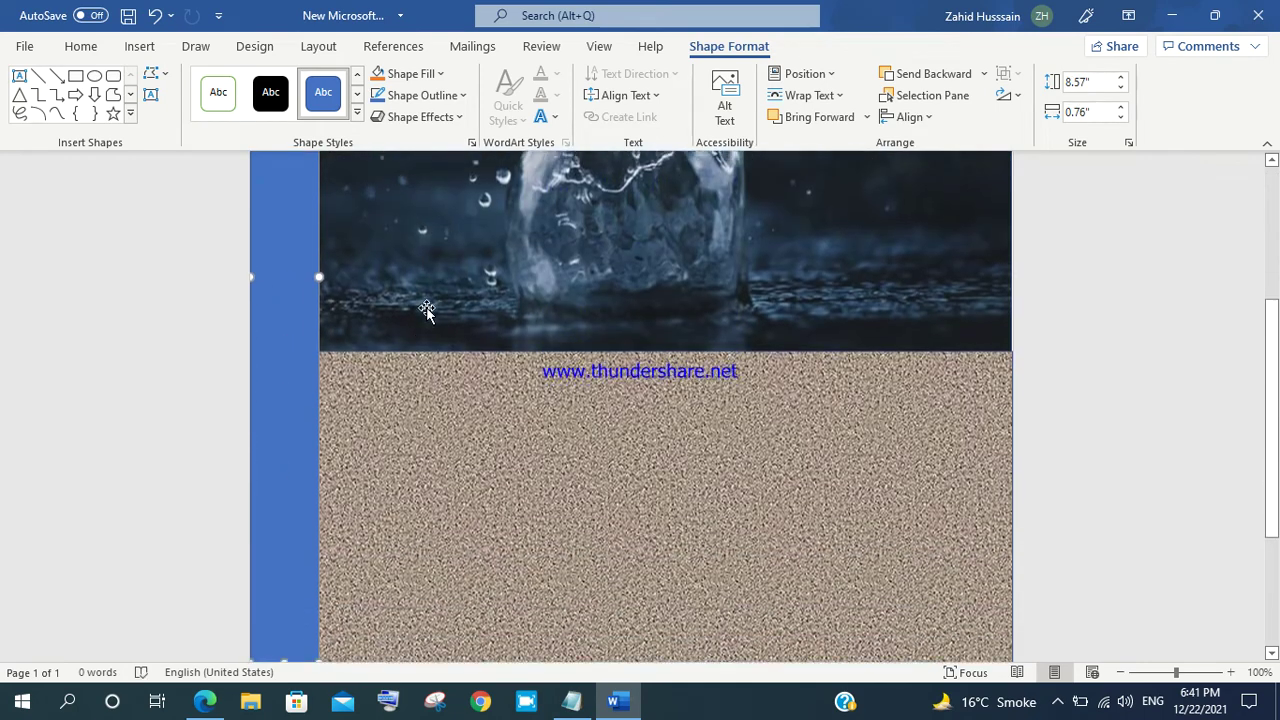
scroll(414, 345, "down", 5)
scroll(414, 345, "down", 2)
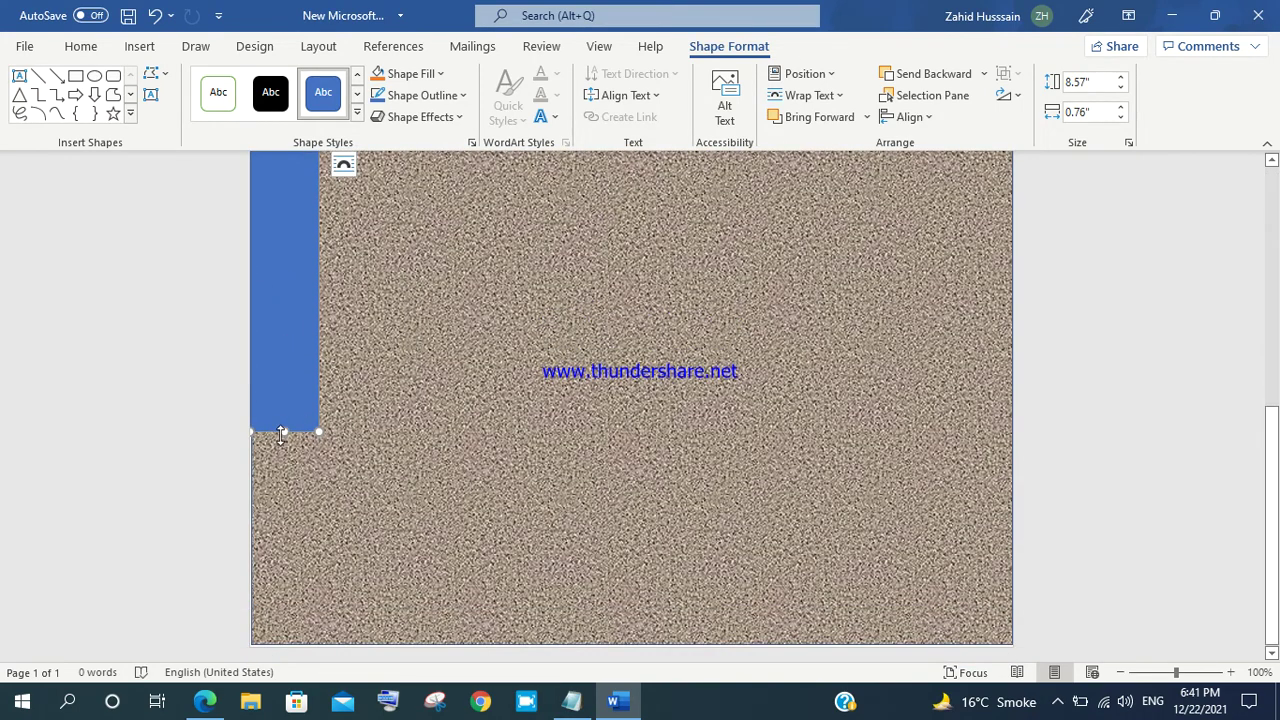
left_click_drag(284, 432, 284, 643)
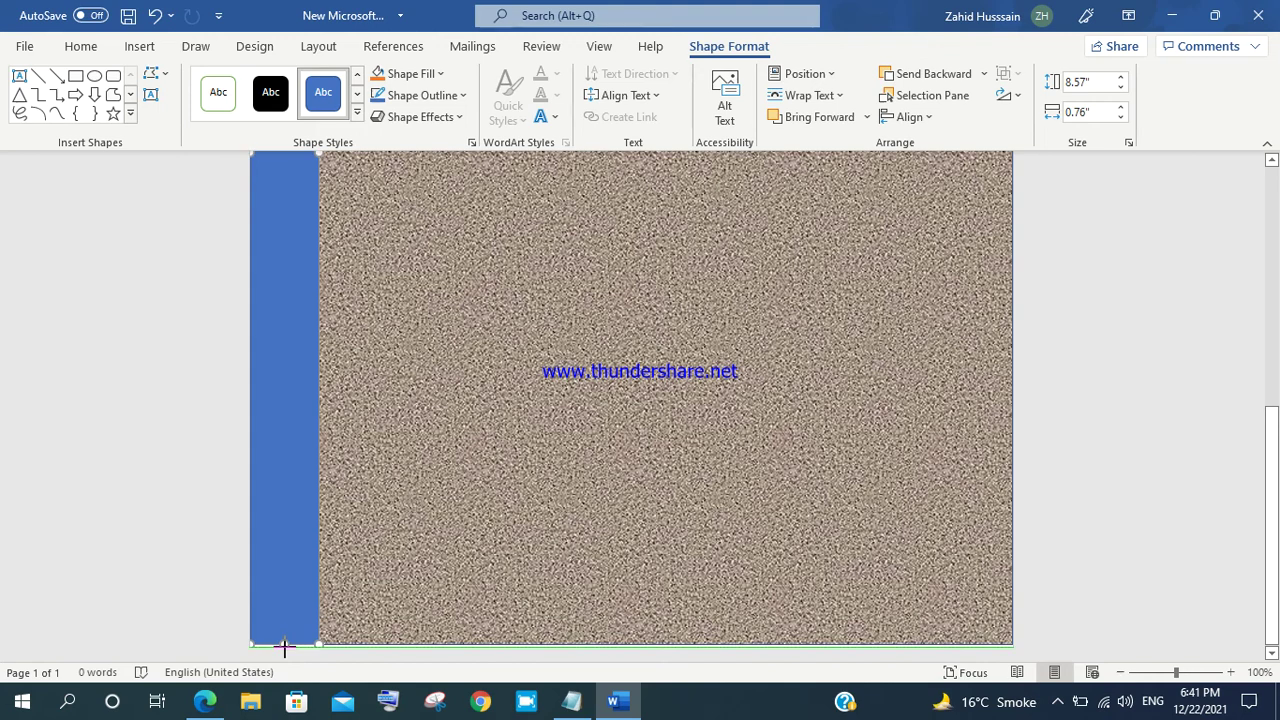
left_click(356, 116)
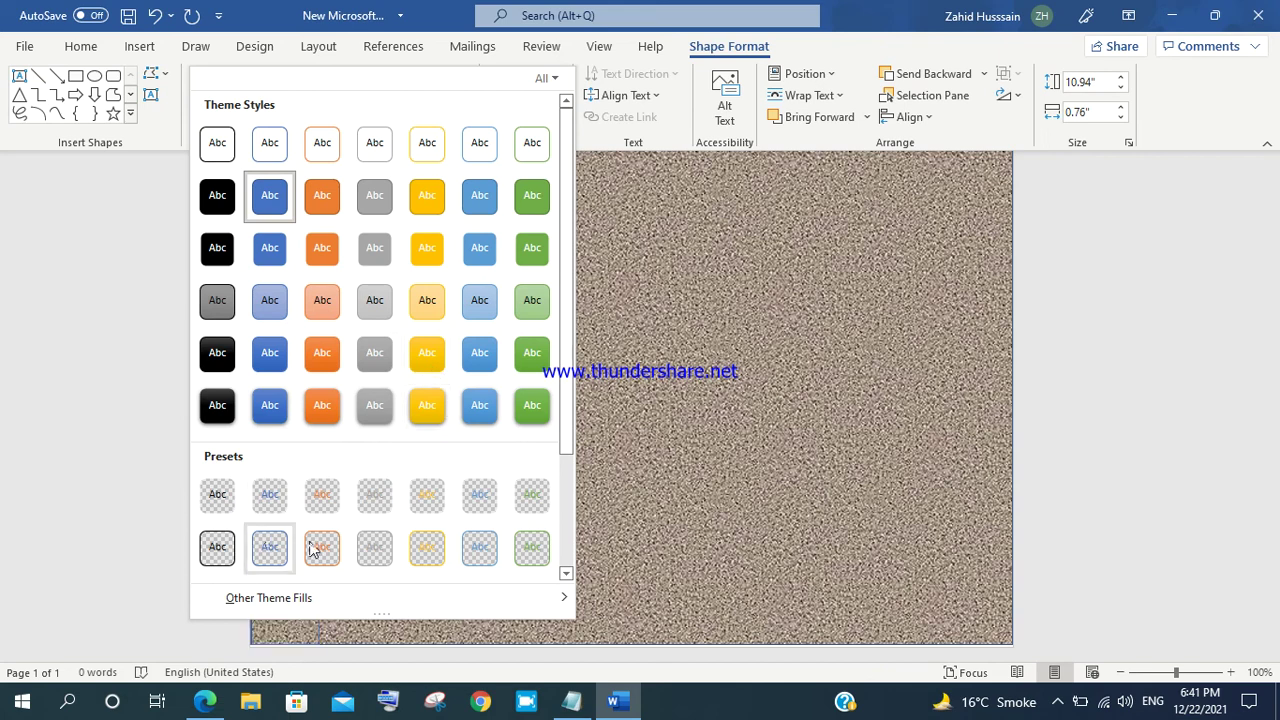
- Give the left bar the green theme shape style
left_click(532, 248)
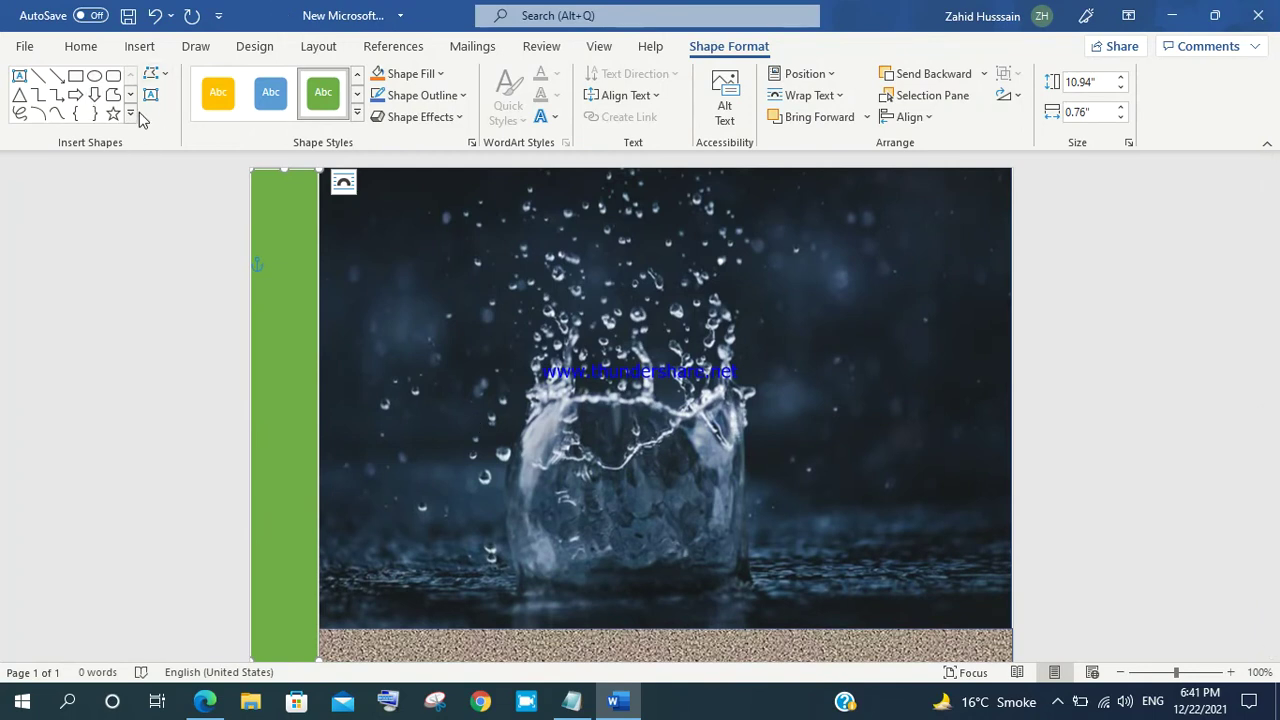
left_click(140, 46)
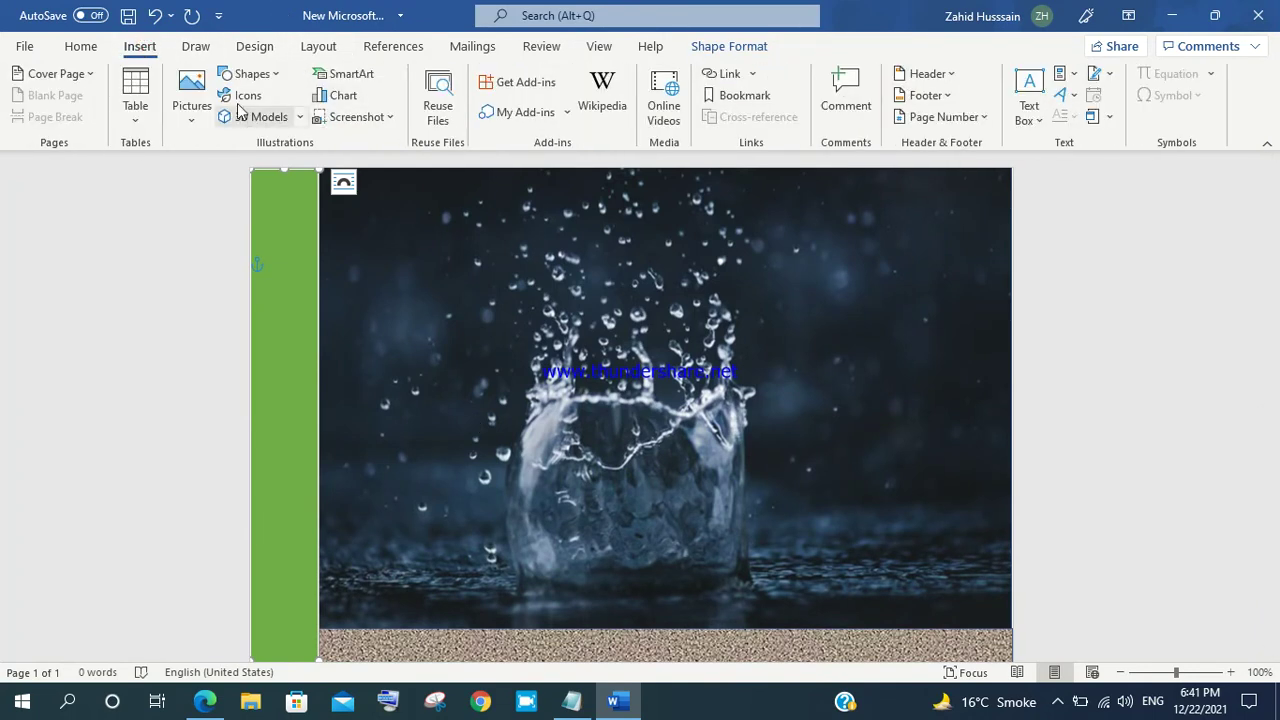
- Add a text box across the upper photo reading 'CREATIVE THINKING CODES' and select its text
left_click(252, 74)
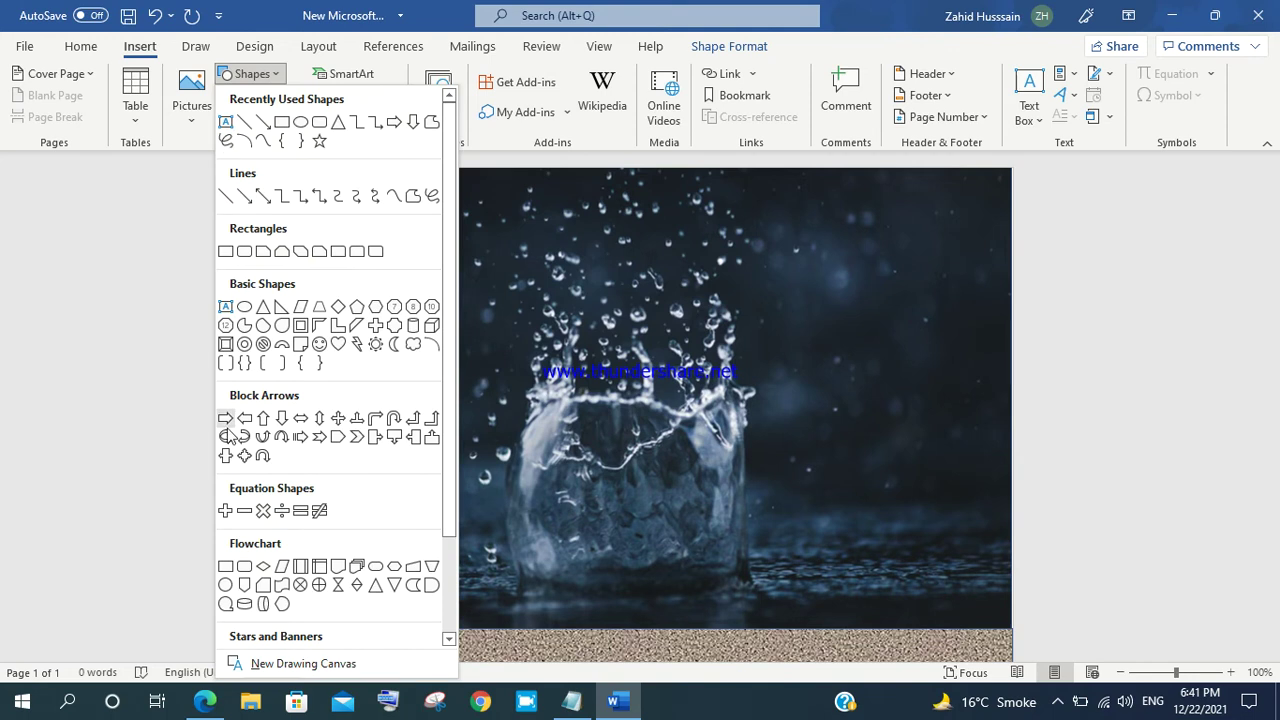
left_click(226, 308)
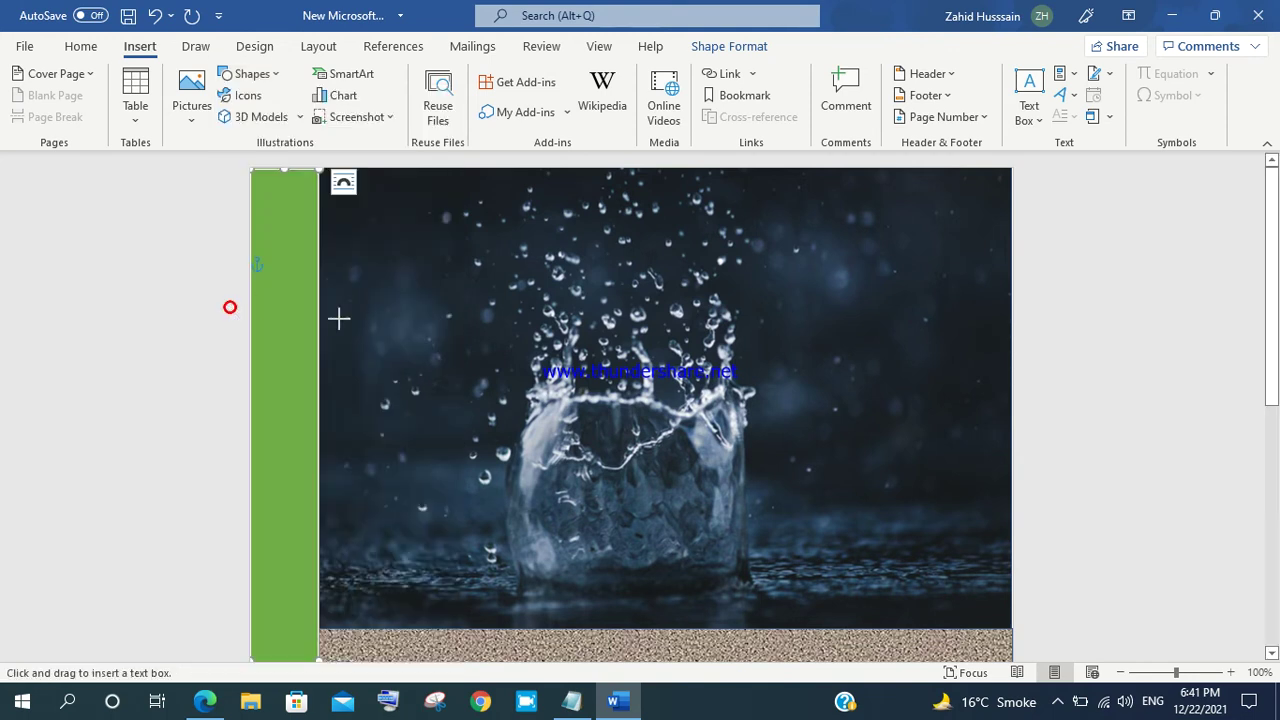
left_click_drag(417, 229, 903, 323)
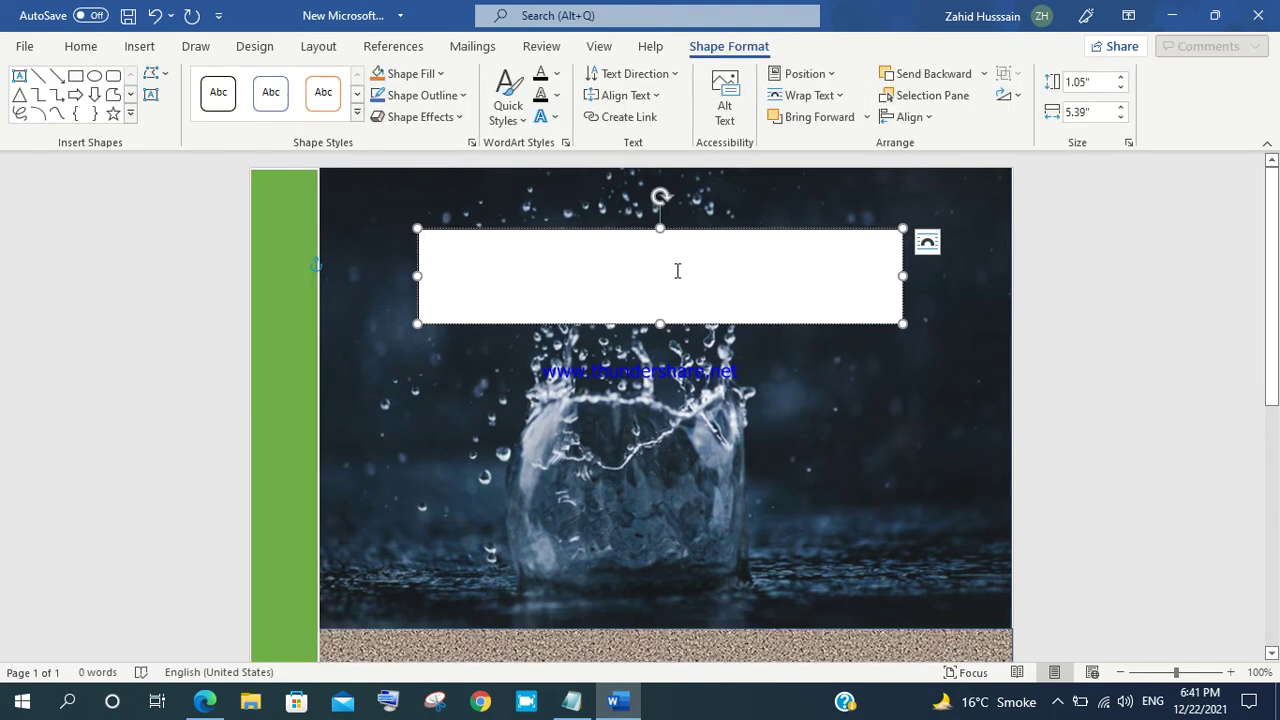
type("CREATI")
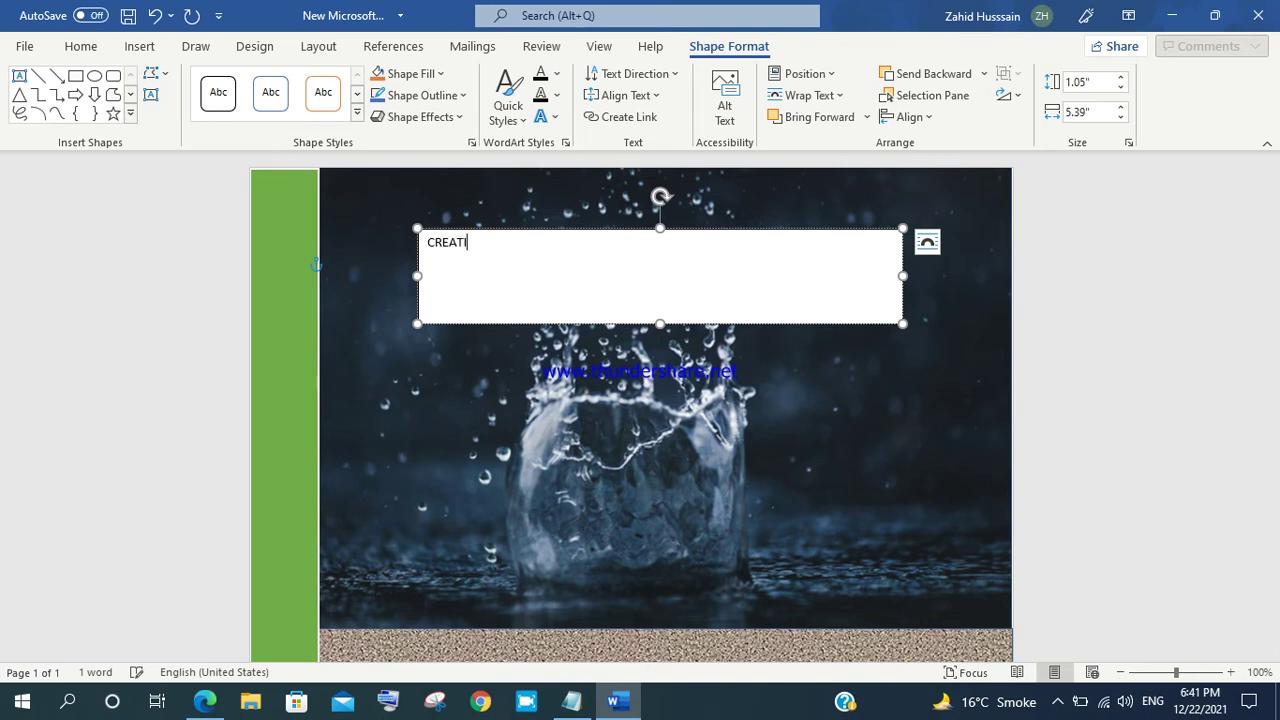
type("VE THINKING CODES")
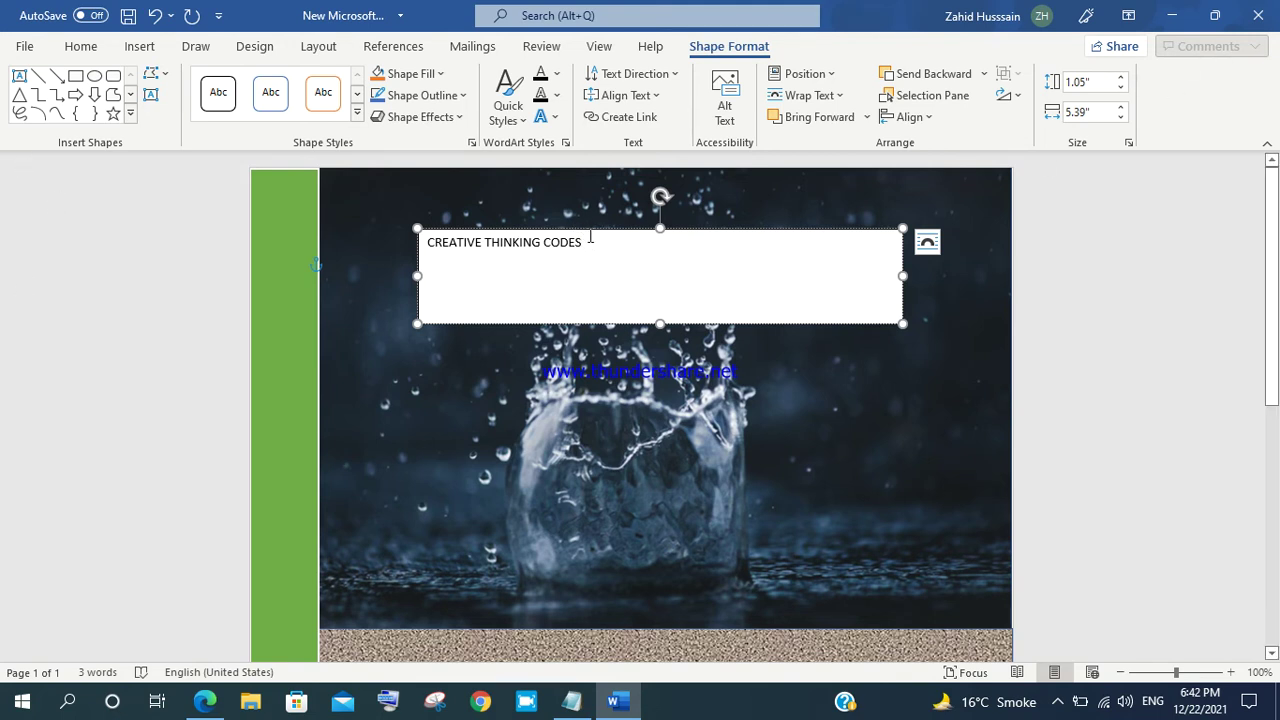
left_click_drag(594, 249, 428, 246)
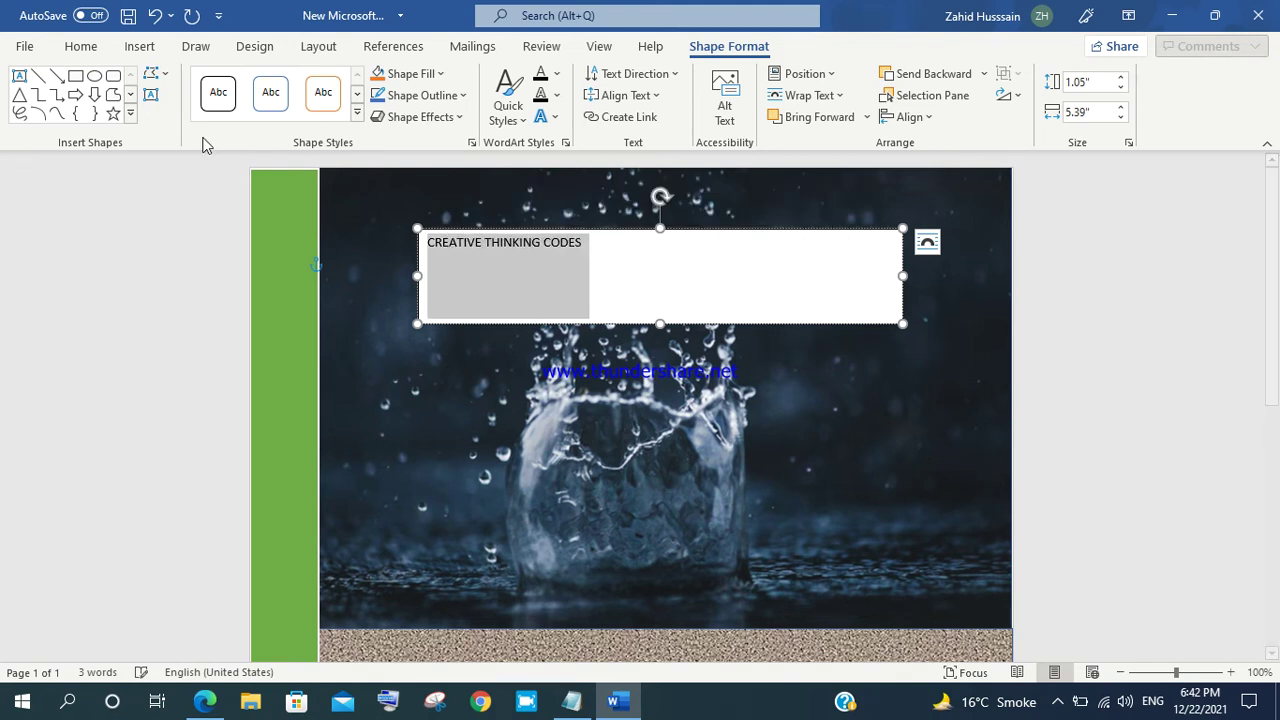
- Set the title text to 48 pt, widen the text box and centre the title
left_click(90, 48)
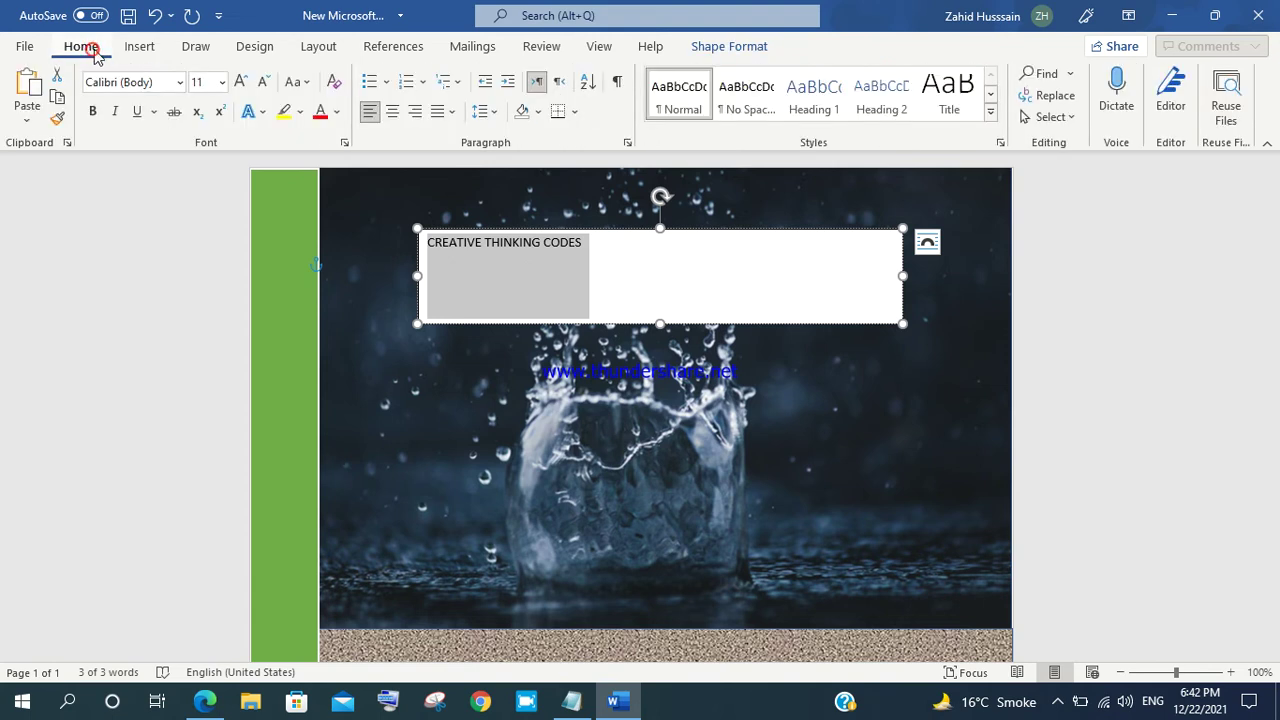
left_click(222, 82)
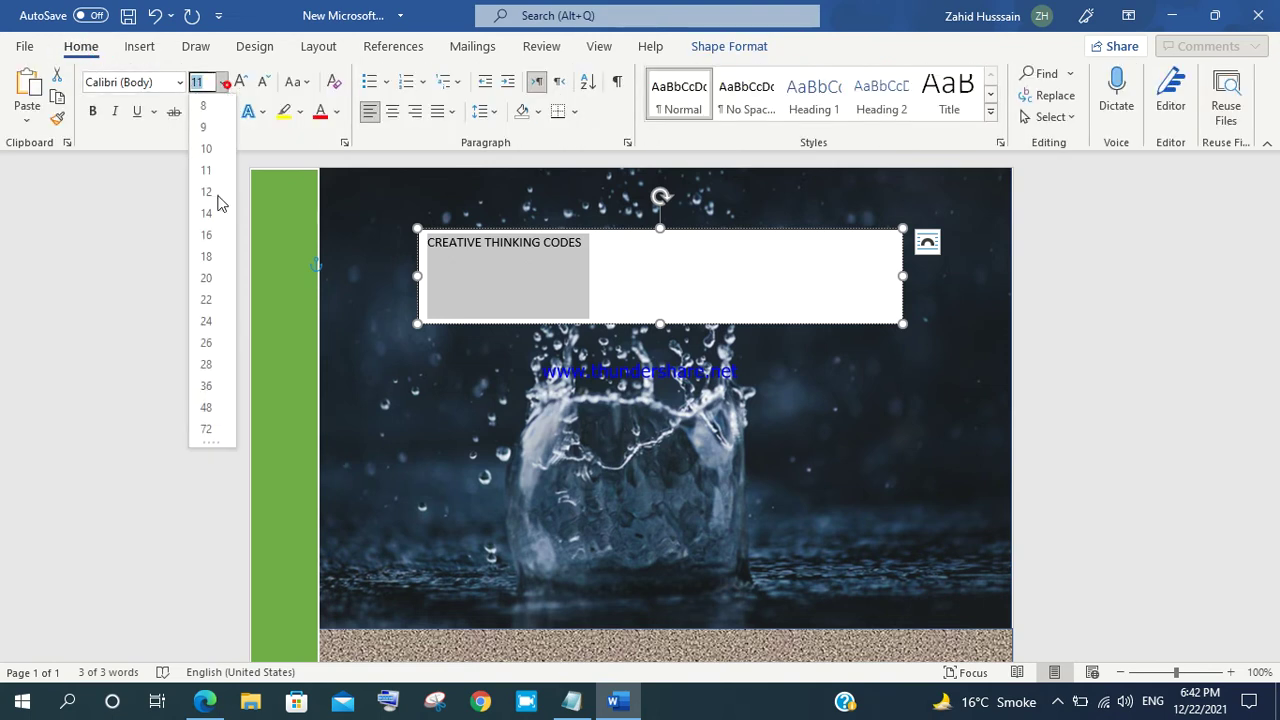
left_click(208, 407)
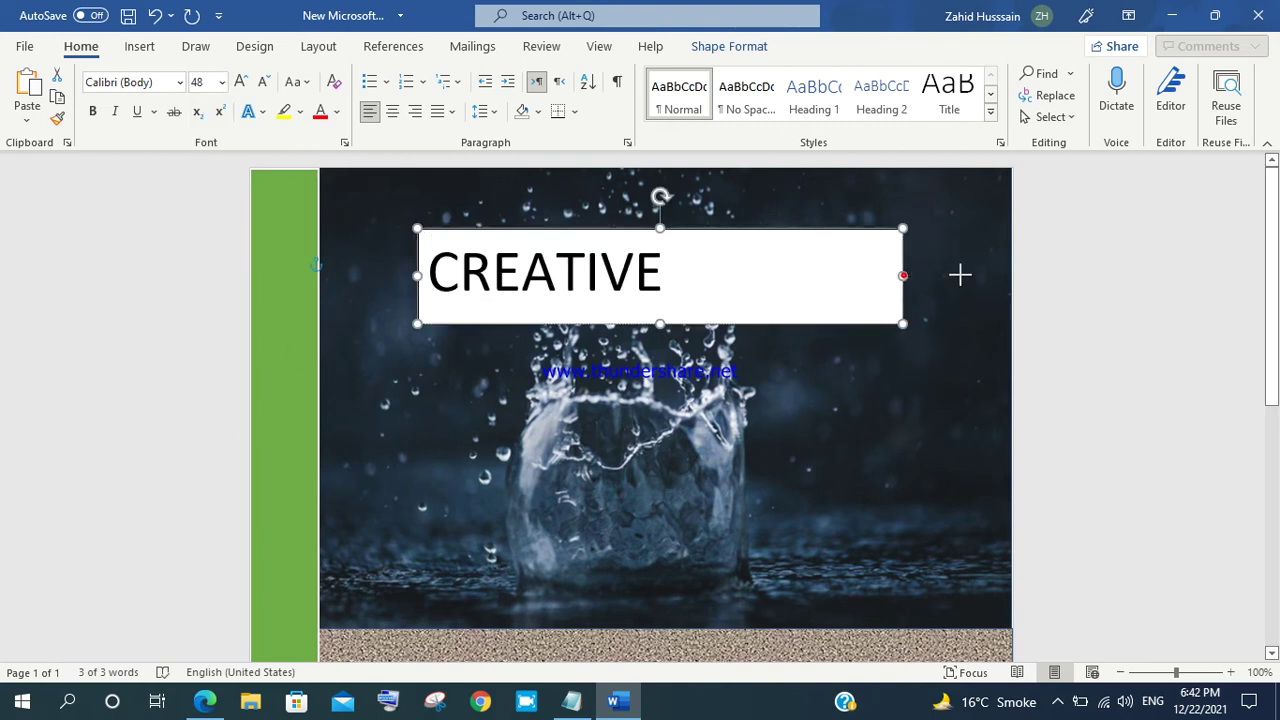
left_click_drag(903, 274, 933, 274)
left_click(829, 276)
left_click(392, 111)
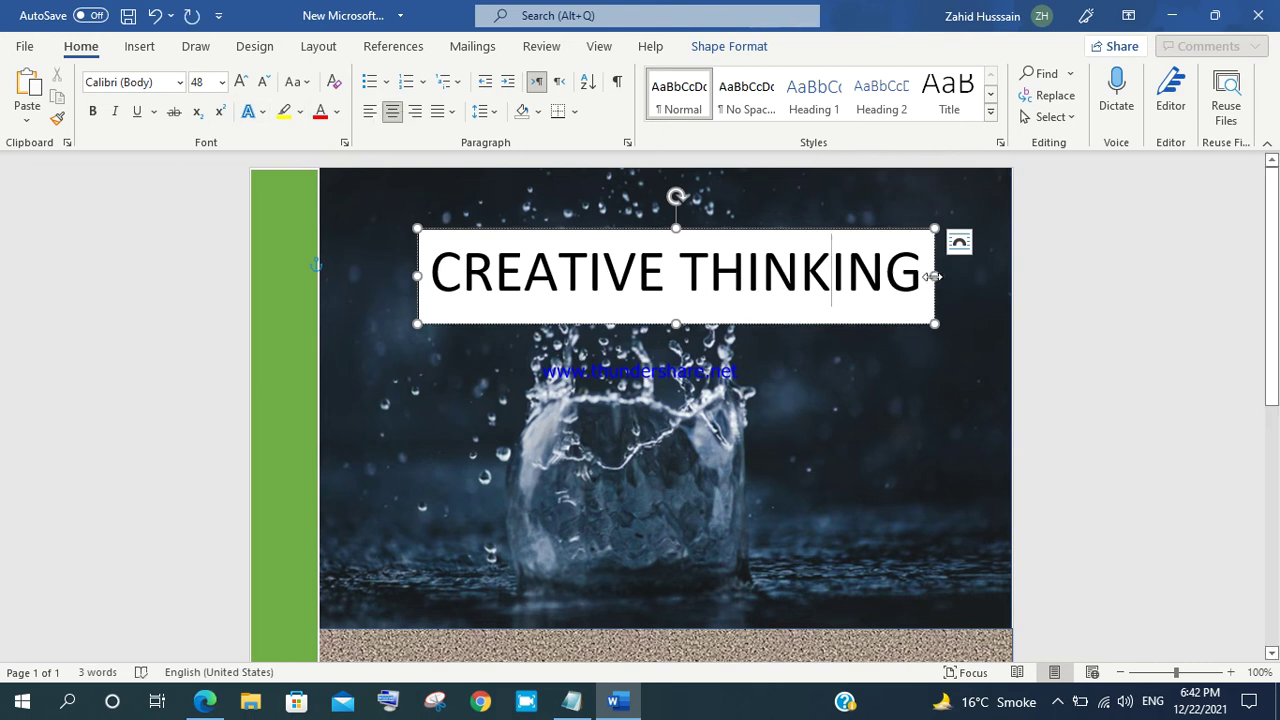
- Widen the title box further and make 'CREATIVE THINKING' bold
left_click_drag(933, 276, 979, 276)
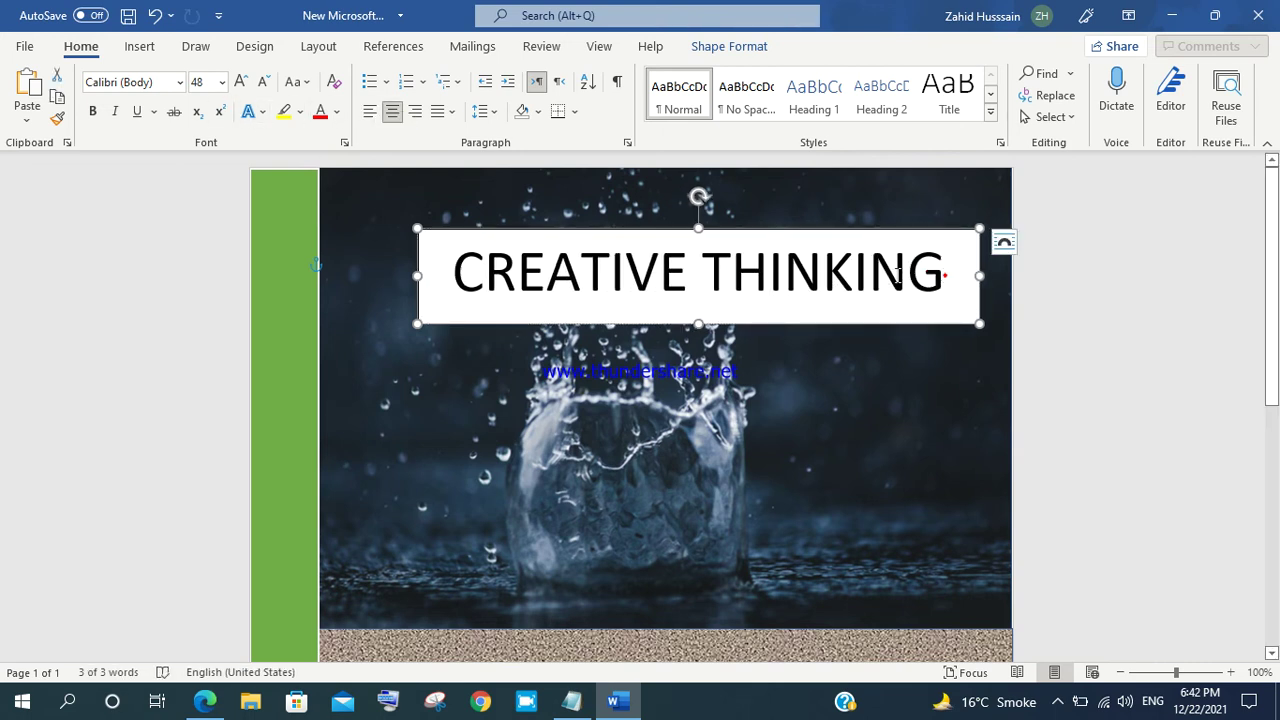
triple_click(942, 273)
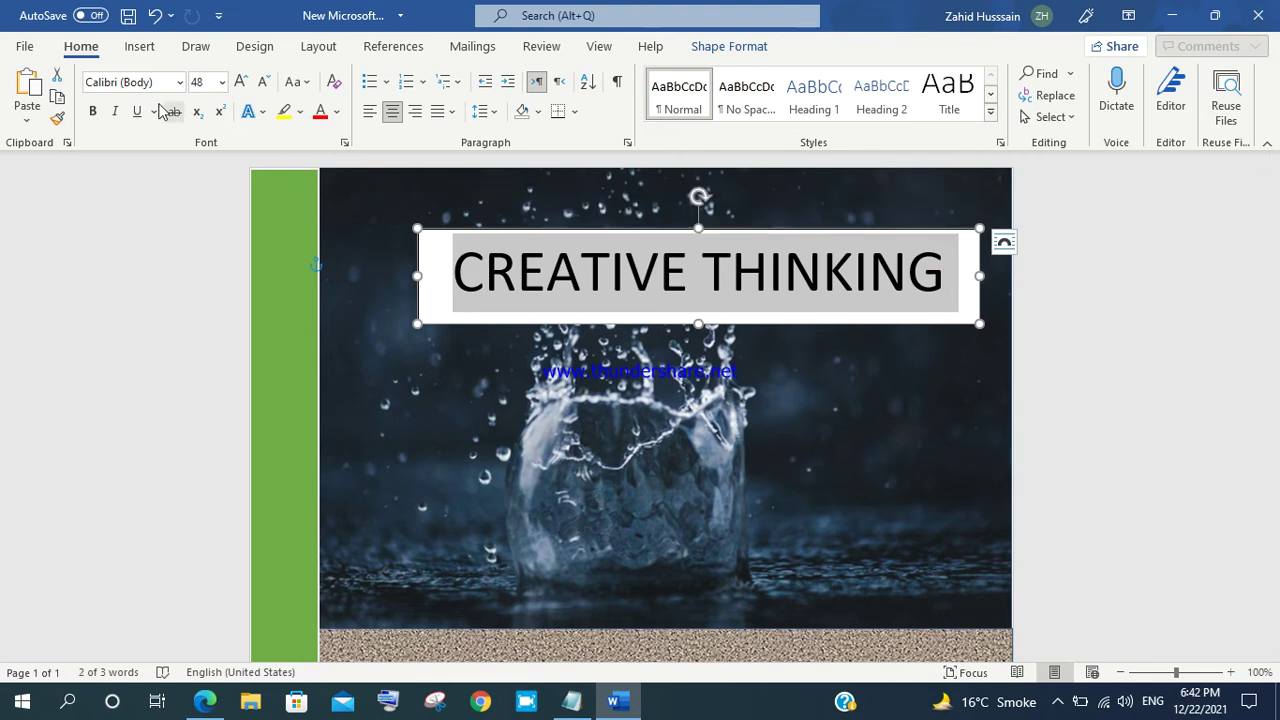
left_click(92, 111)
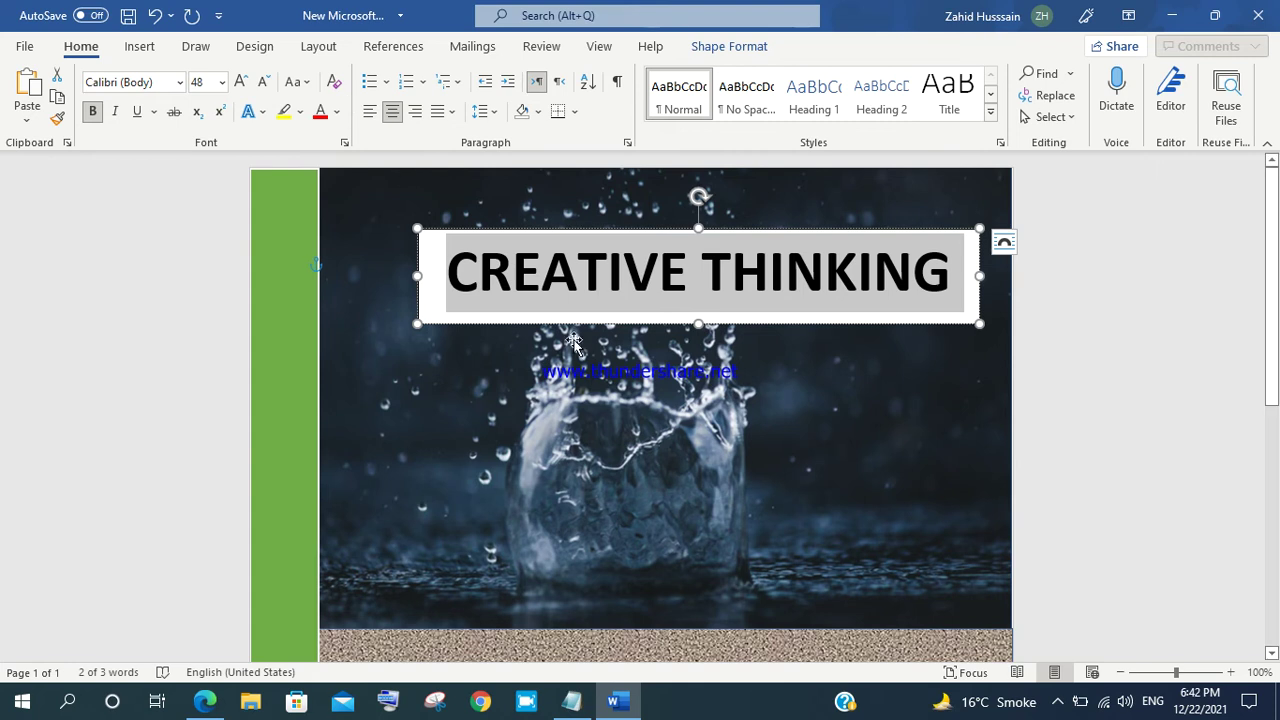
double_click(742, 285)
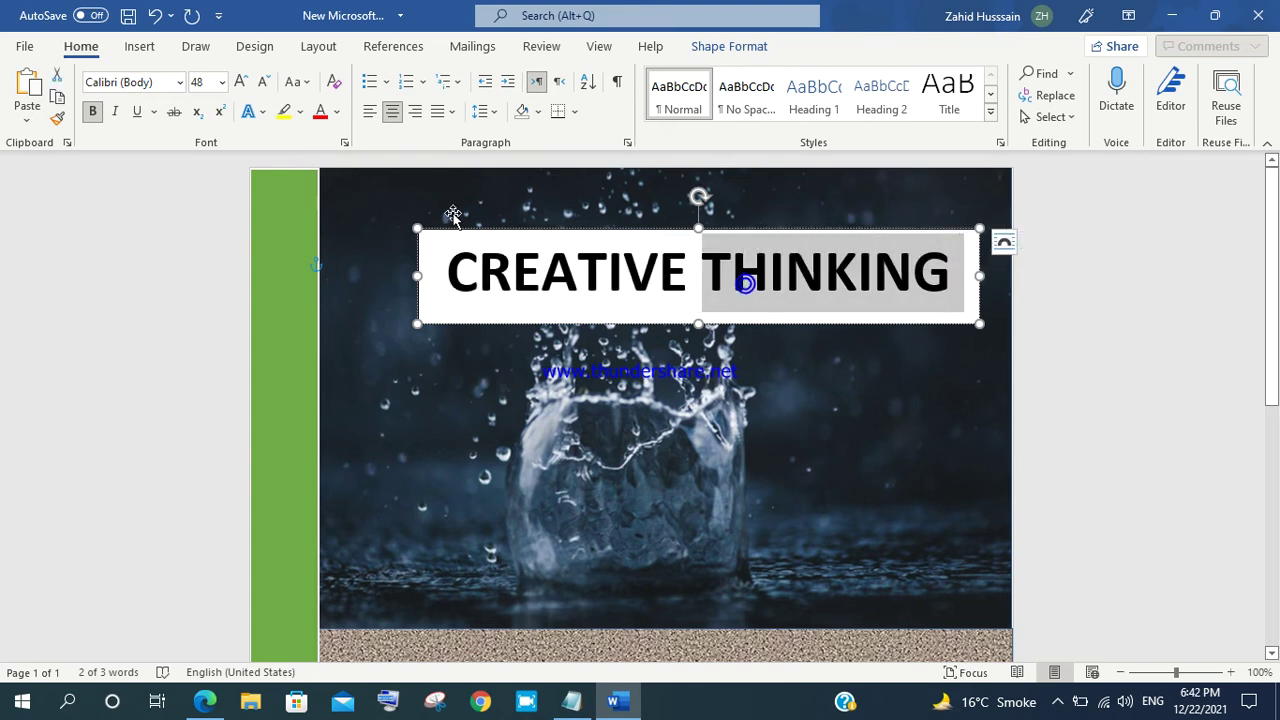
left_click(646, 292)
double_click(644, 292)
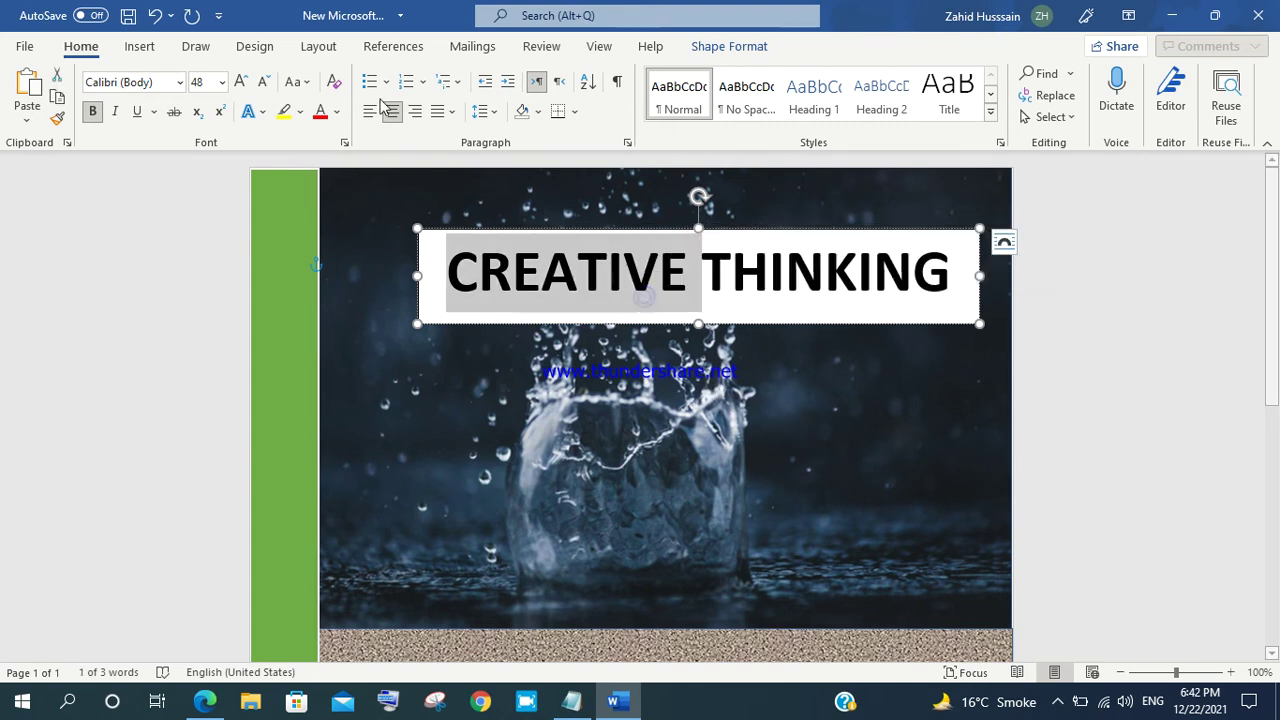
left_click(709, 50)
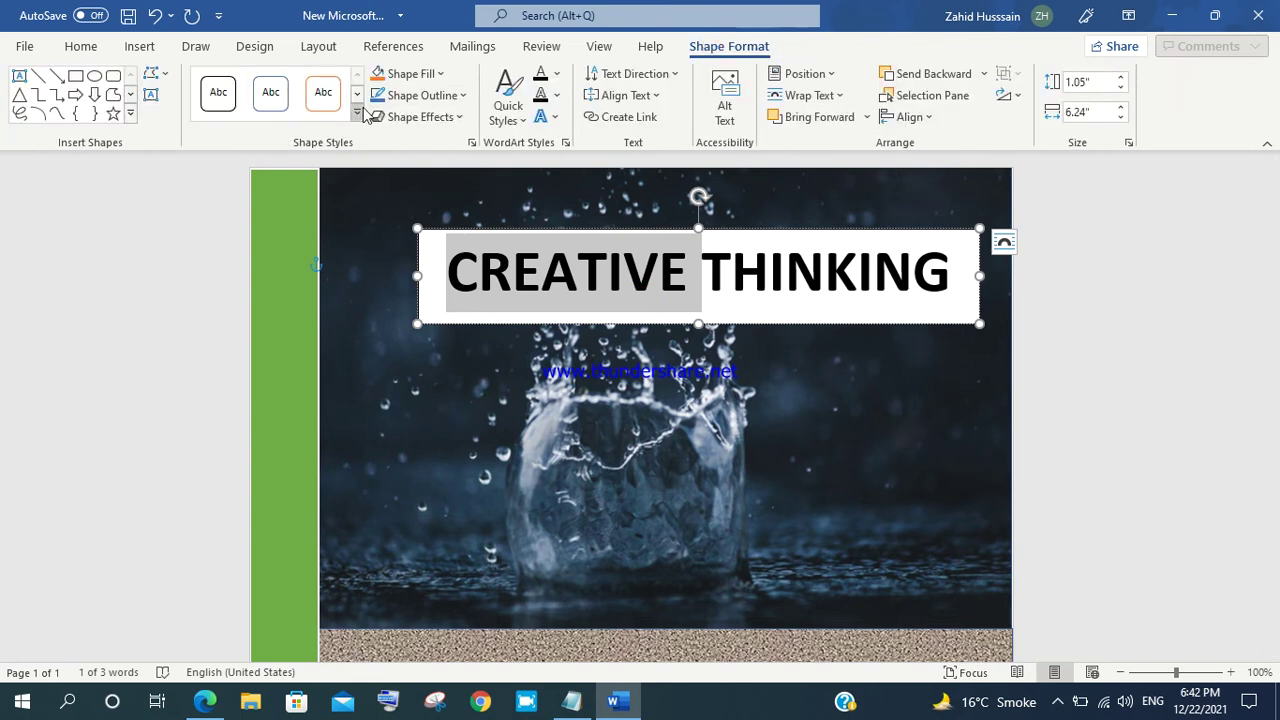
- Apply the blue theme shape style to the title banner and trim its height to 1.02"
left_click(363, 110)
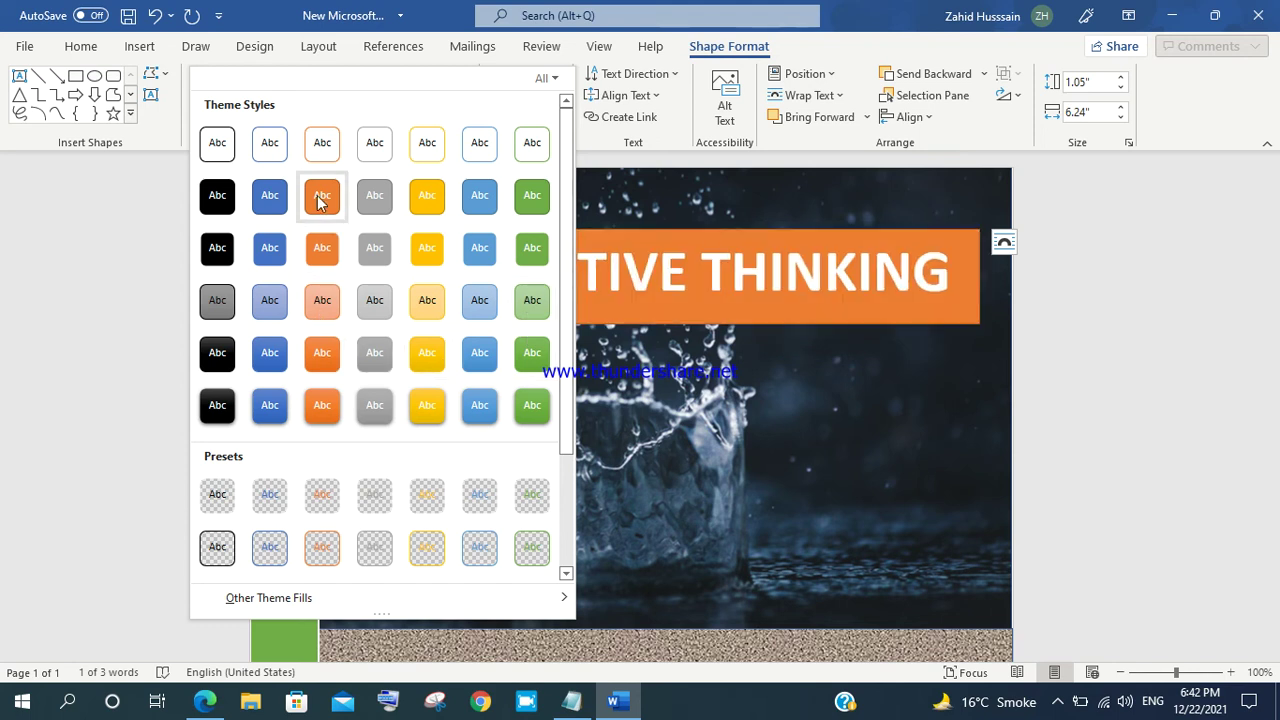
left_click(262, 378)
left_click(710, 327)
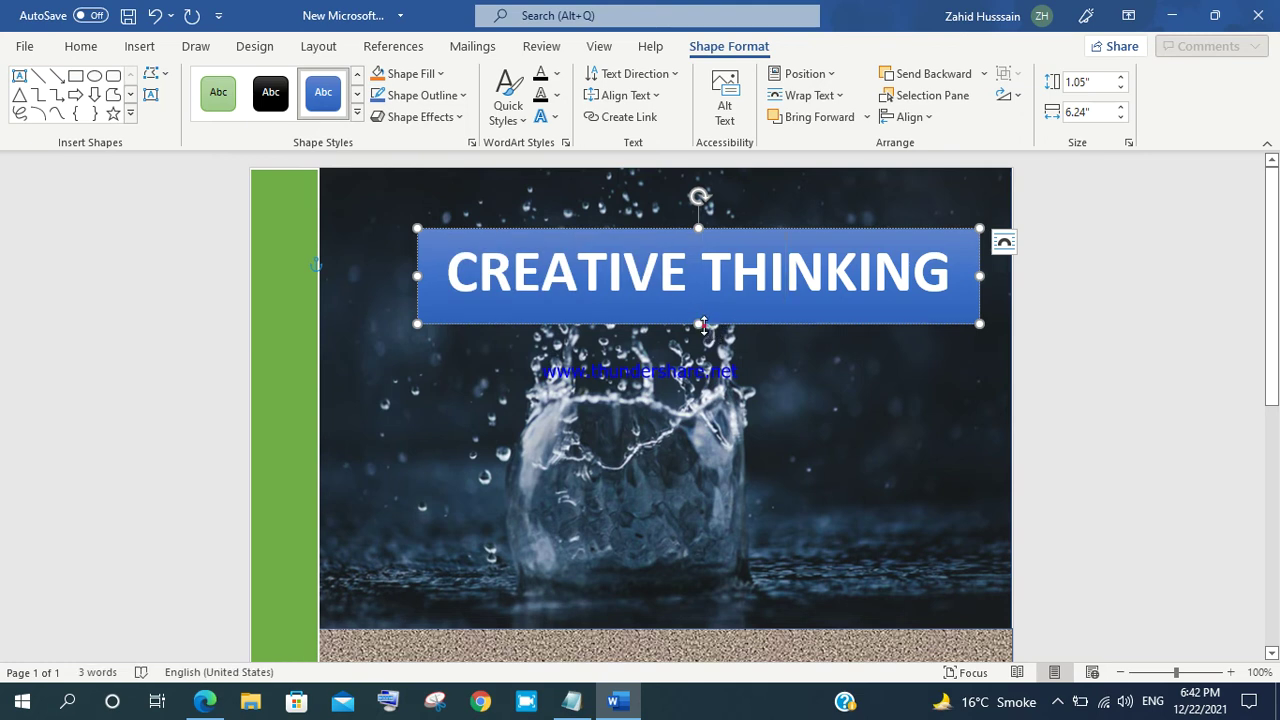
left_click_drag(704, 326, 704, 323)
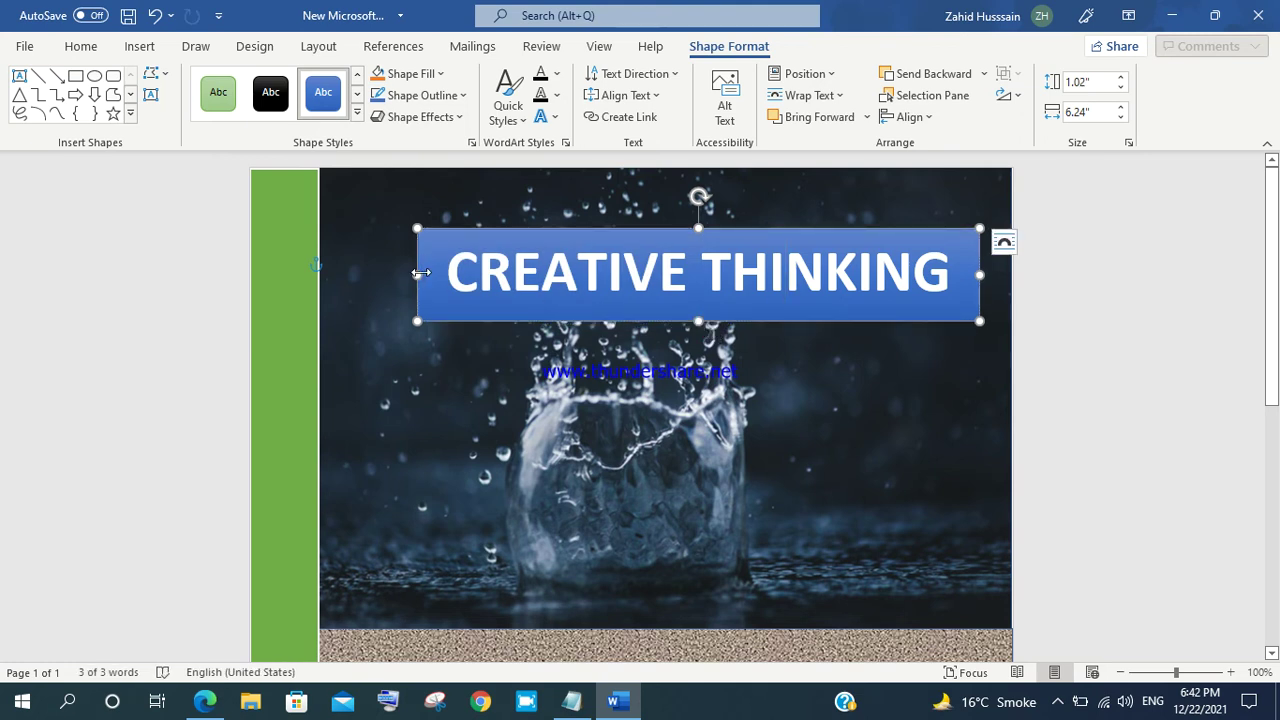
- Stretch the banner's left edge out to the green bar
left_click_drag(401, 271, 318, 275)
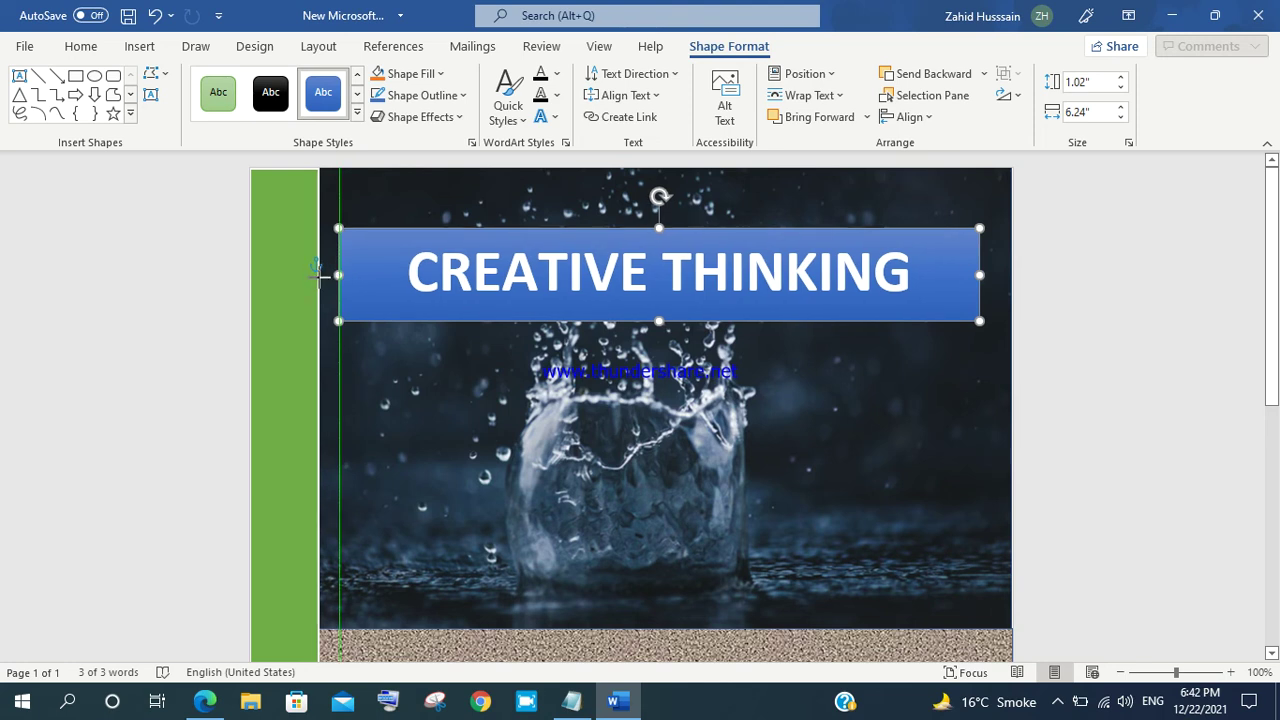
left_click_drag(318, 275, 321, 271)
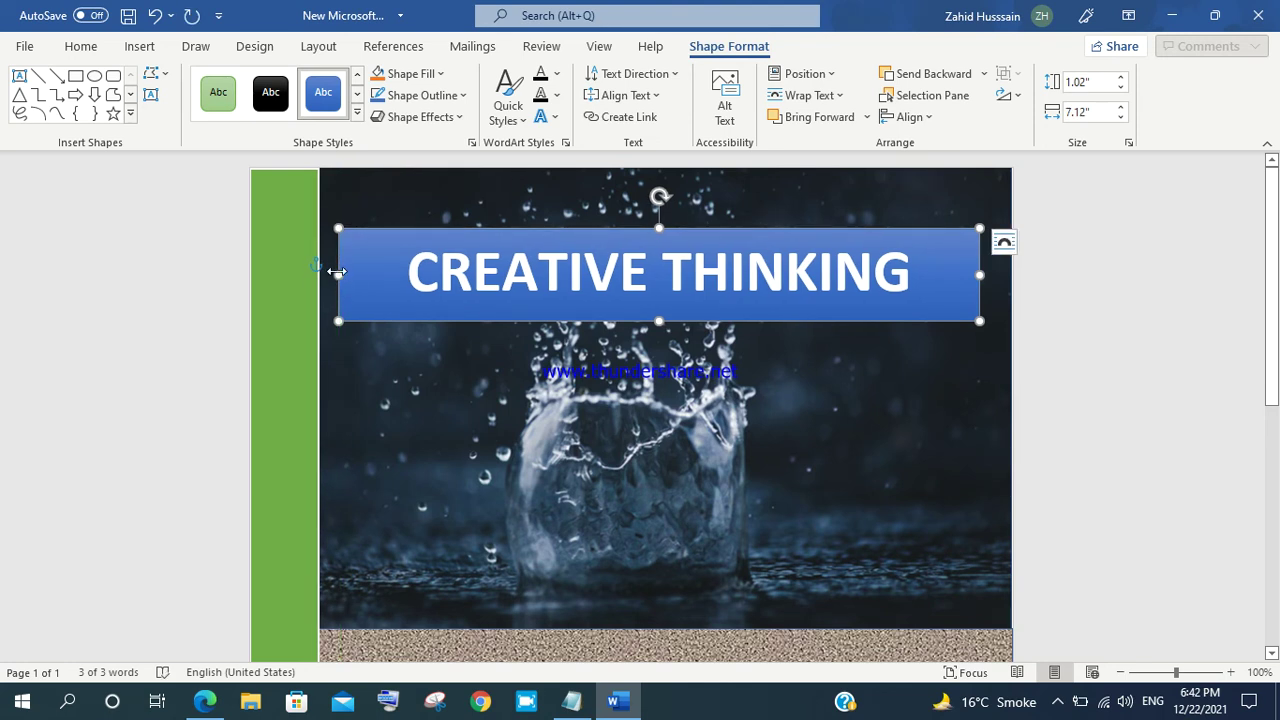
left_click_drag(322, 271, 318, 271)
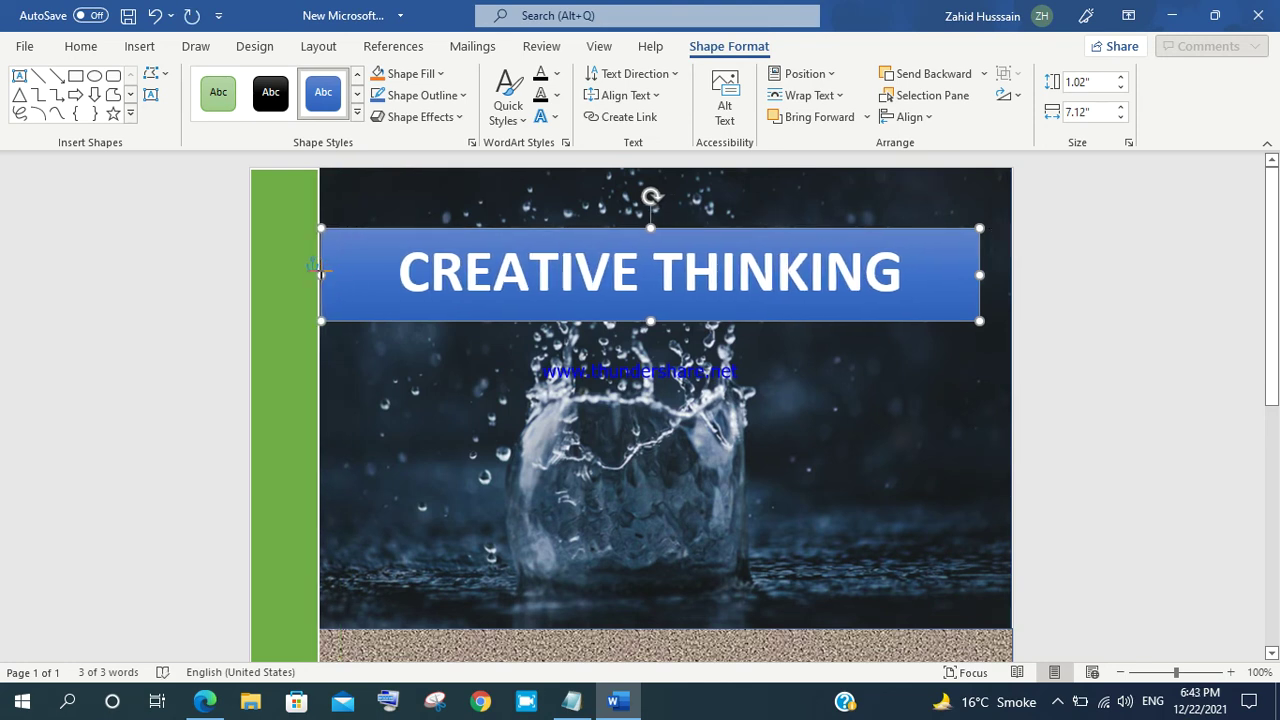
scroll(795, 470, "down", 1)
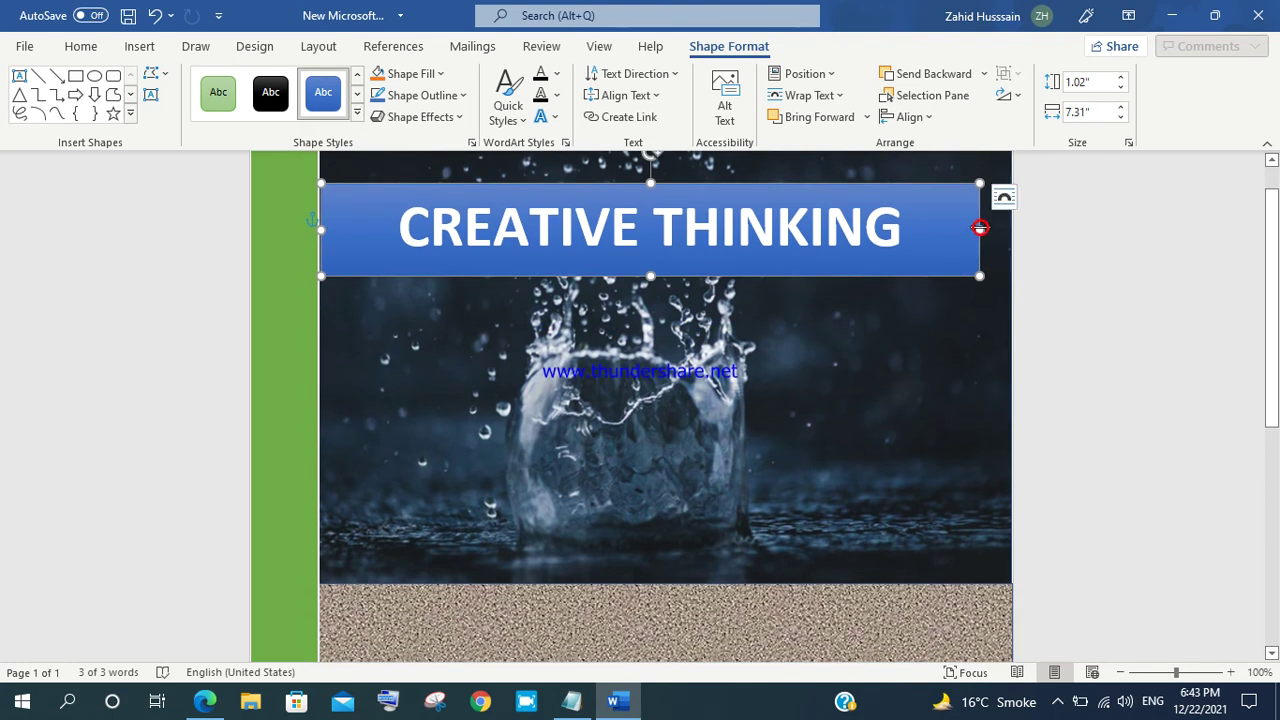
- Stretch the banner's right side out to the photo's right edge
left_click_drag(980, 228, 1017, 233)
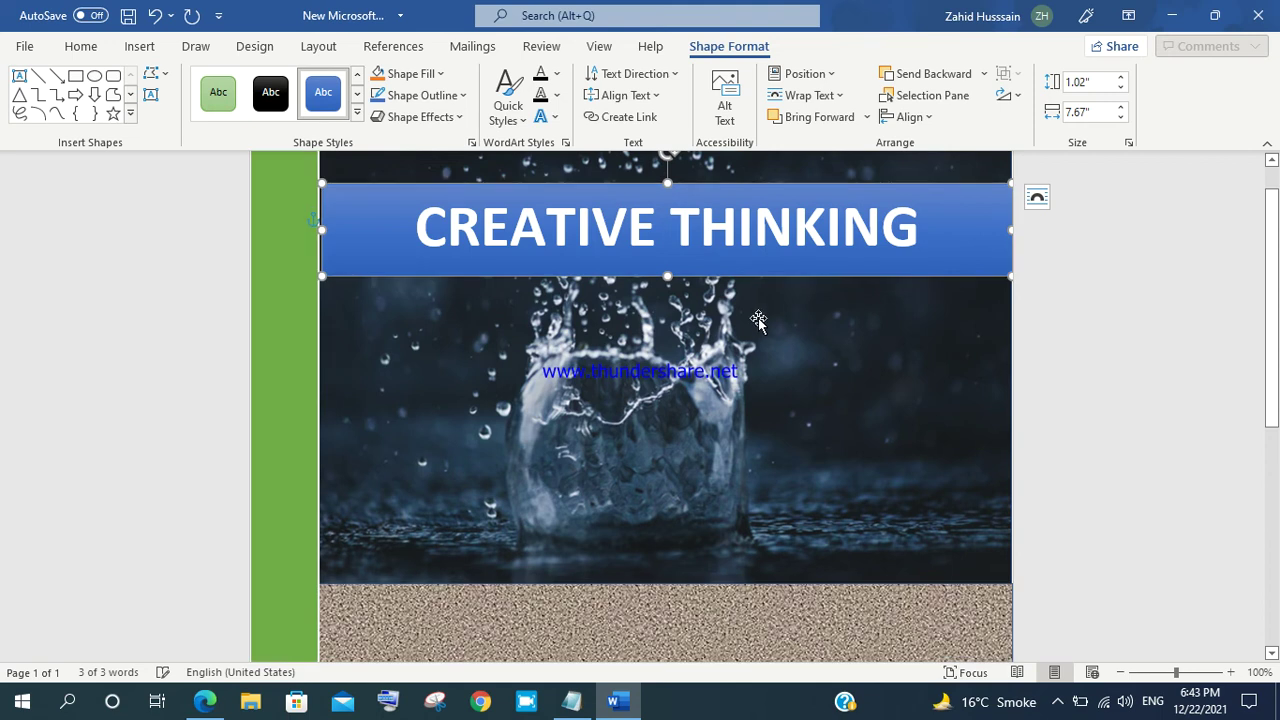
scroll(701, 303, "down", 3)
scroll(701, 303, "up", 3)
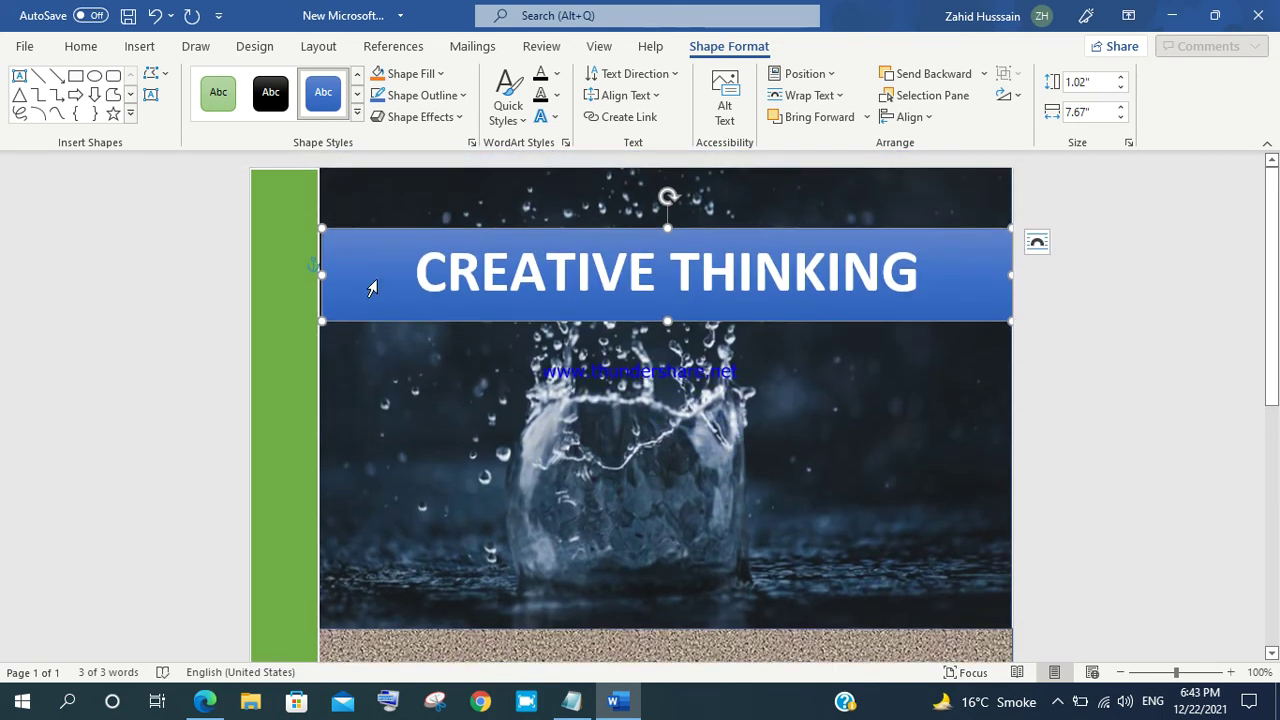
- Set the banner flush against the green bar at 7.71" wide, then return to Notepad
left_click_drag(320, 272, 322, 275)
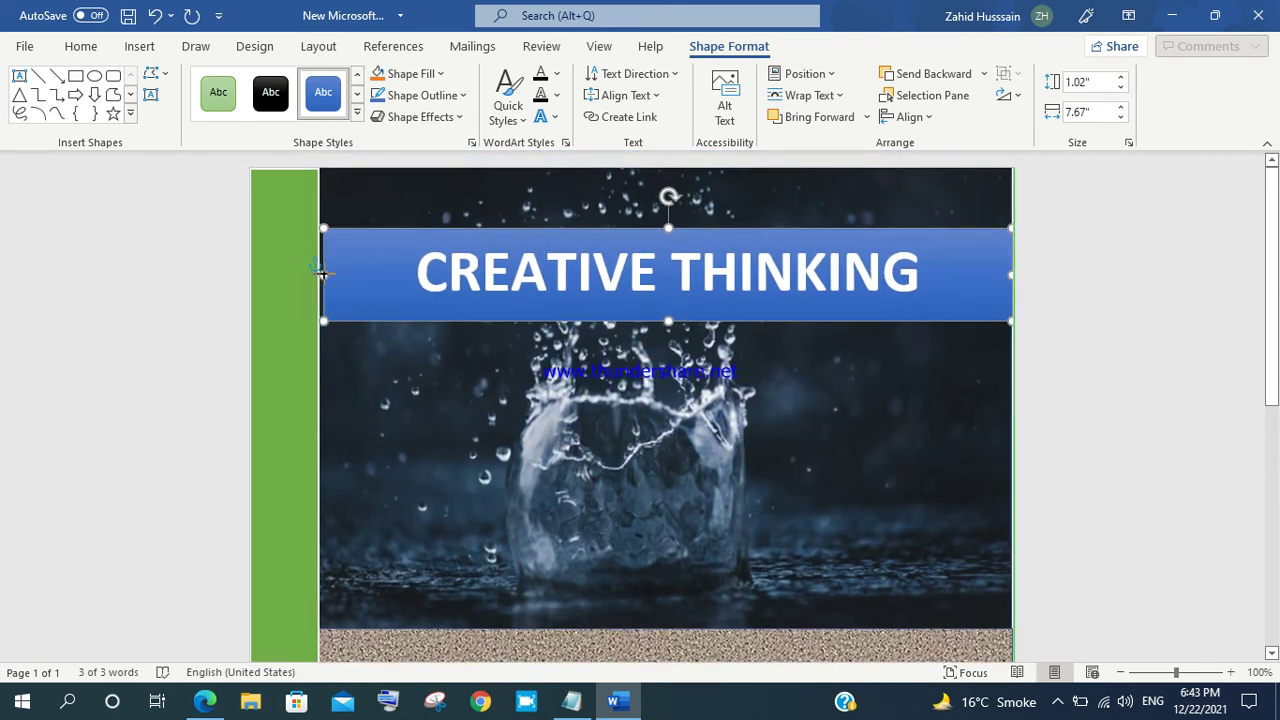
left_click_drag(322, 275, 314, 275)
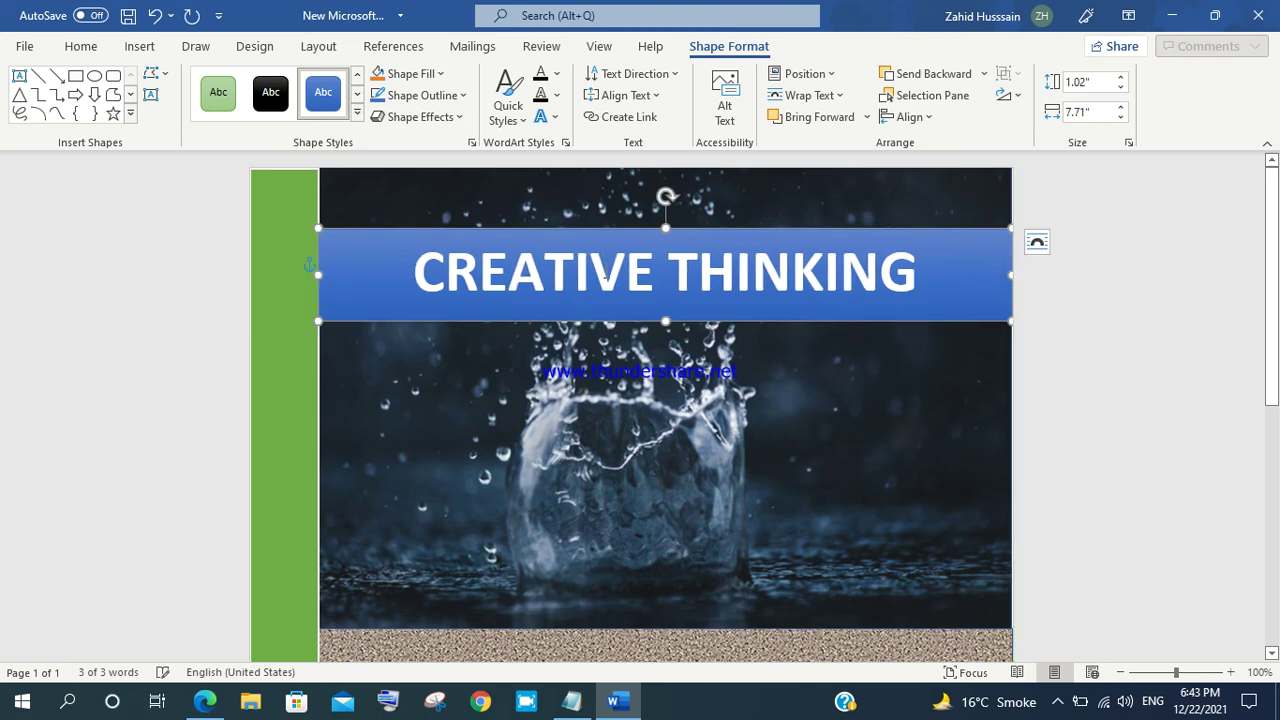
scroll(611, 277, "down", 5)
scroll(615, 283, "up", 3)
scroll(615, 283, "up", 3)
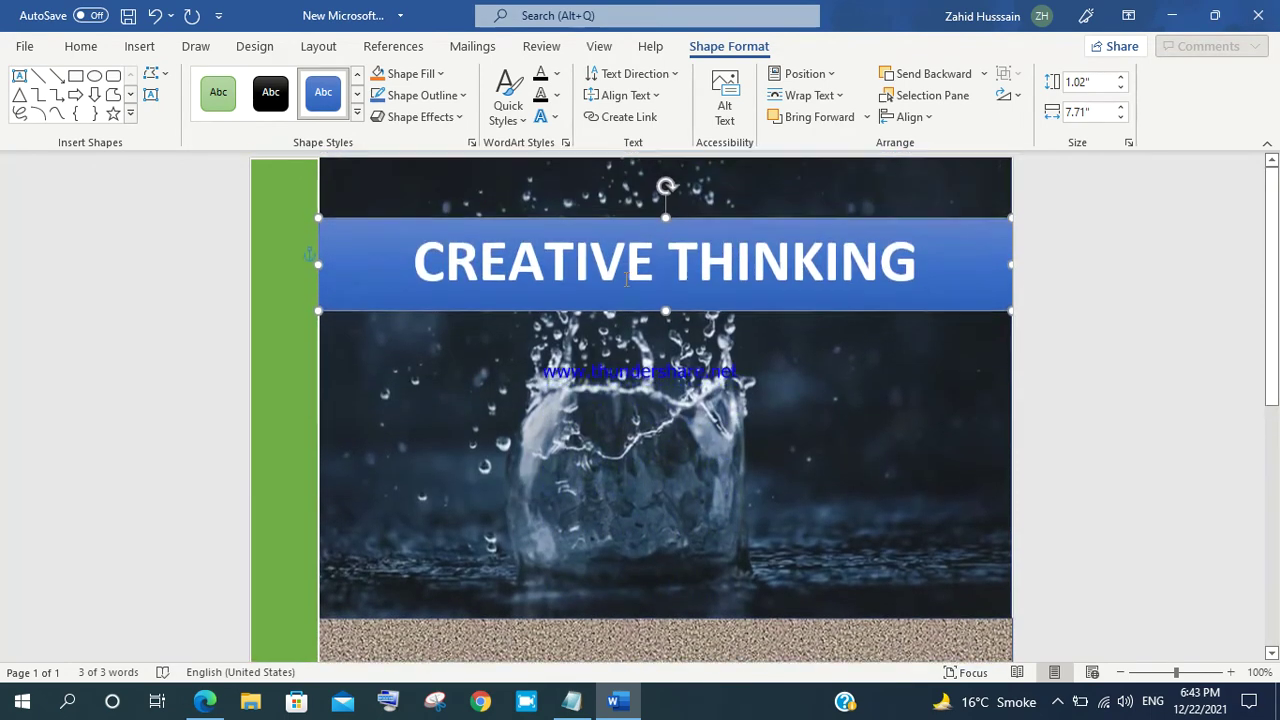
scroll(626, 277, "down", 5)
scroll(700, 260, "down", 5)
scroll(723, 251, "down", 3)
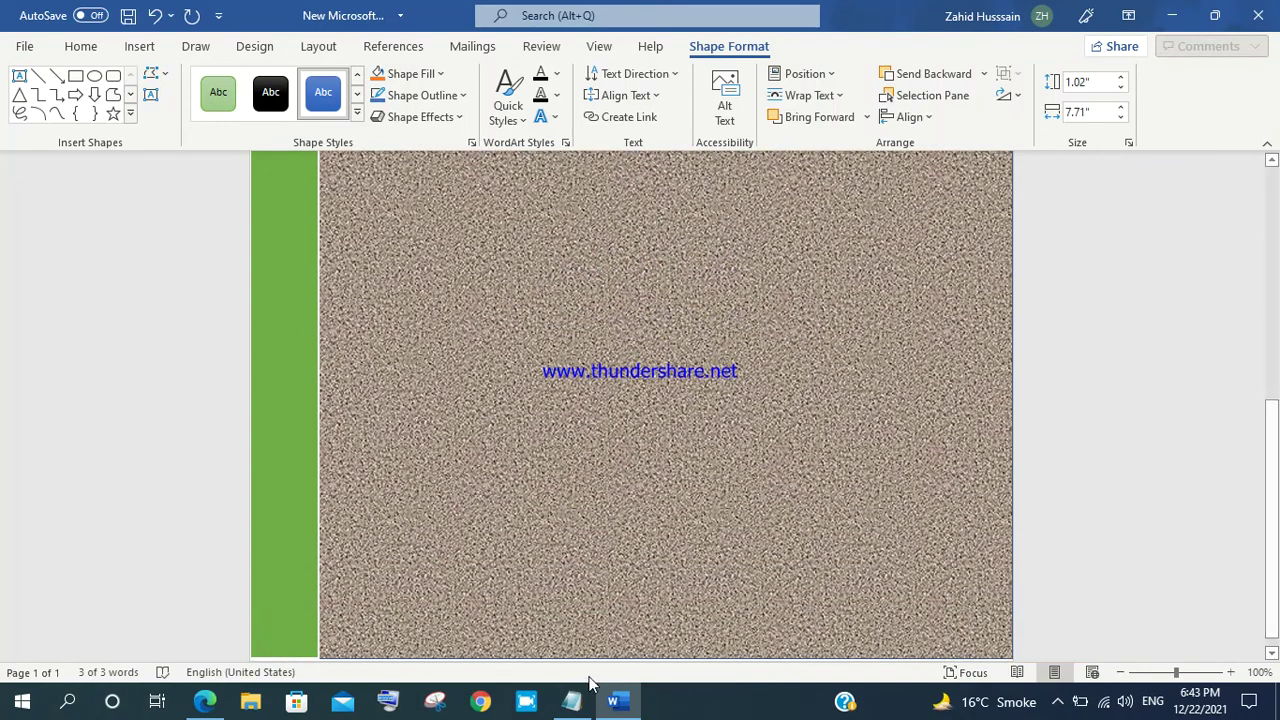
left_click(571, 701)
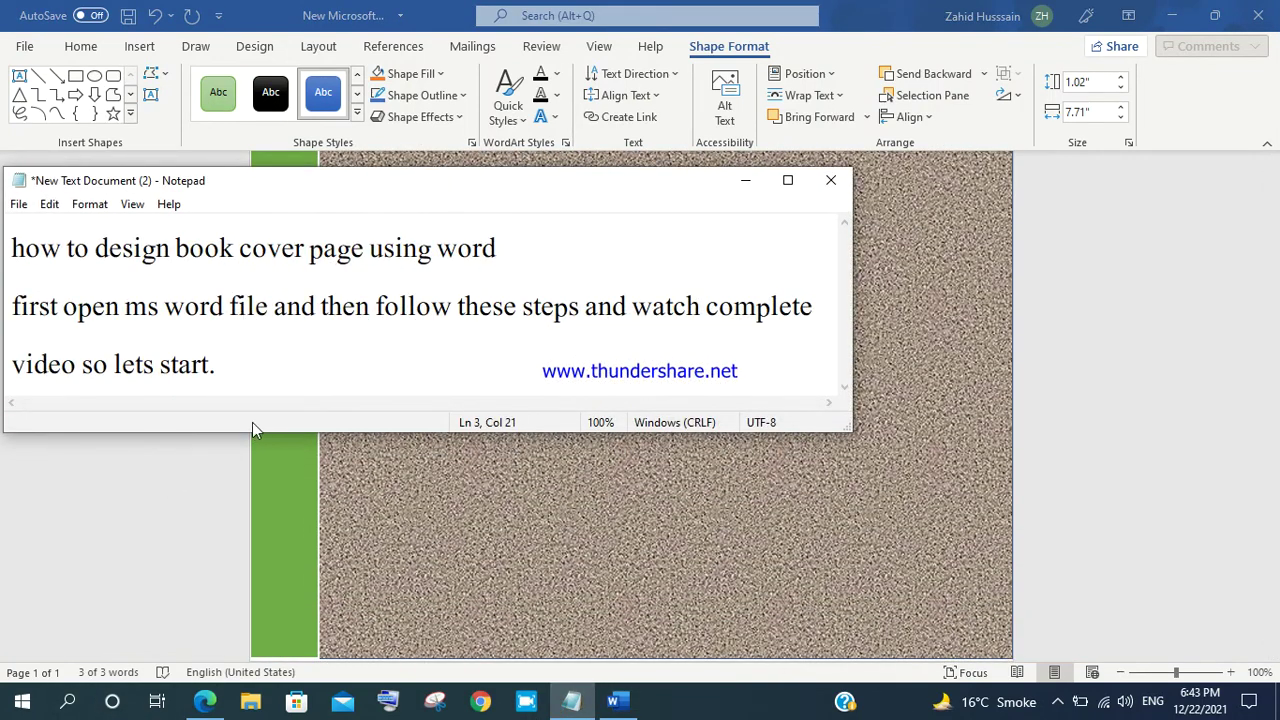
- Append 'in this way you can design like video you are satisfied and can also ask' and 'in comments . thanks'
key("Return")
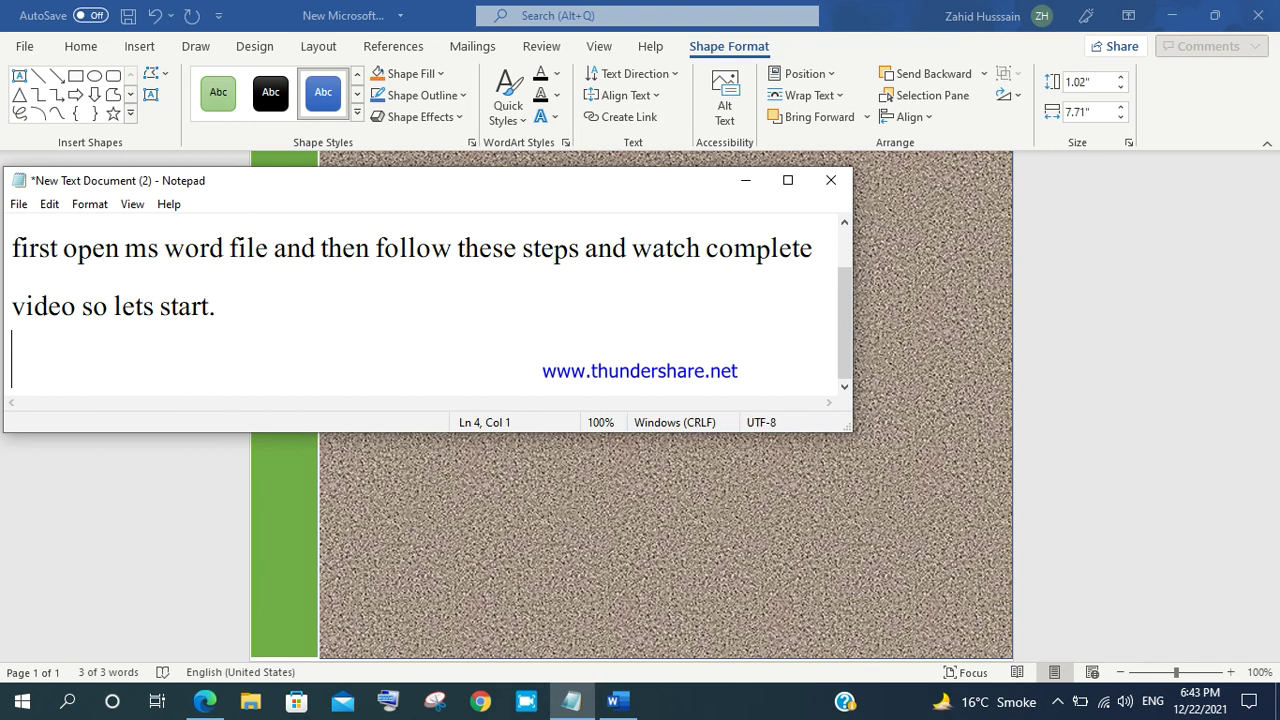
type("in this")
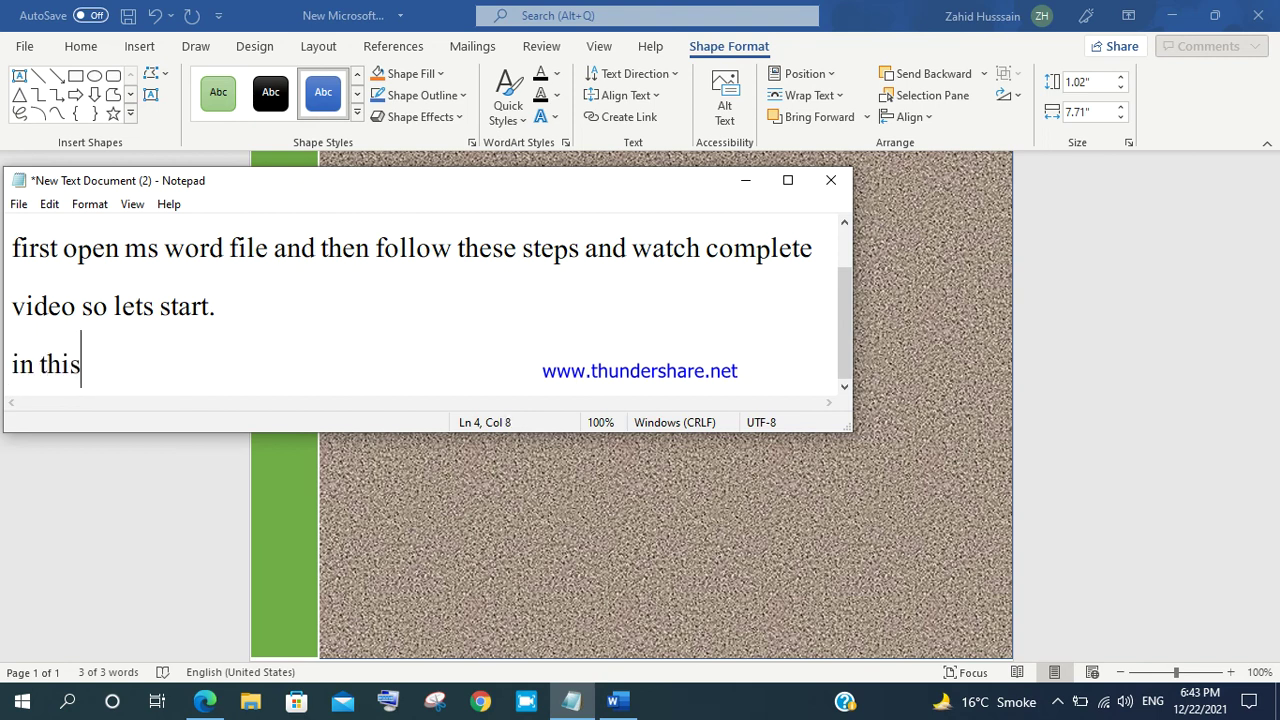
type(" way you can design")
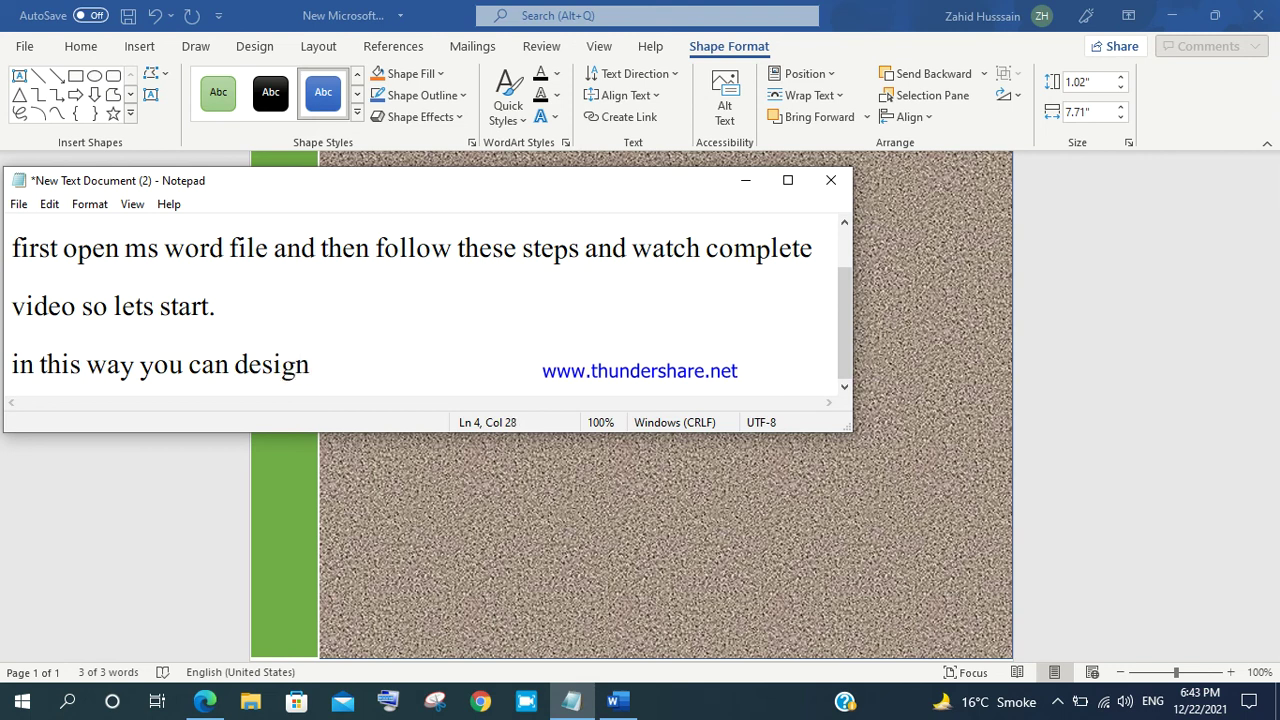
type("like vi")
type("deo ")
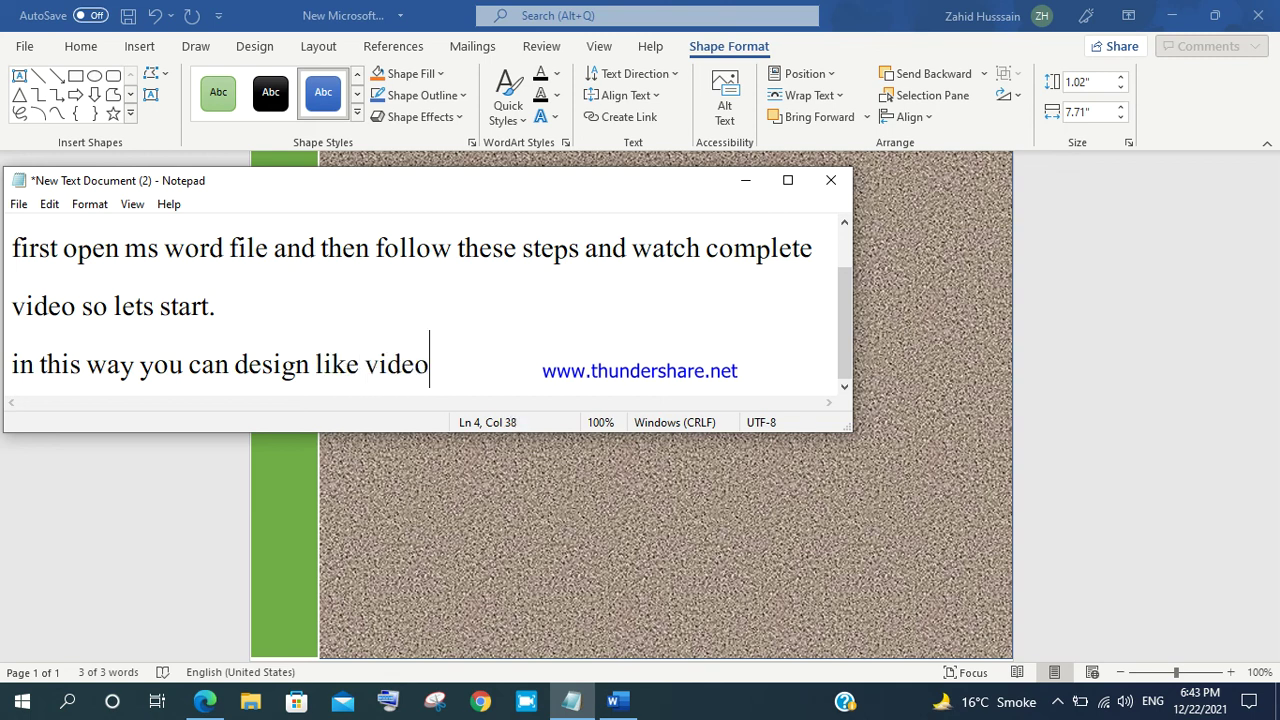
type("you are sati")
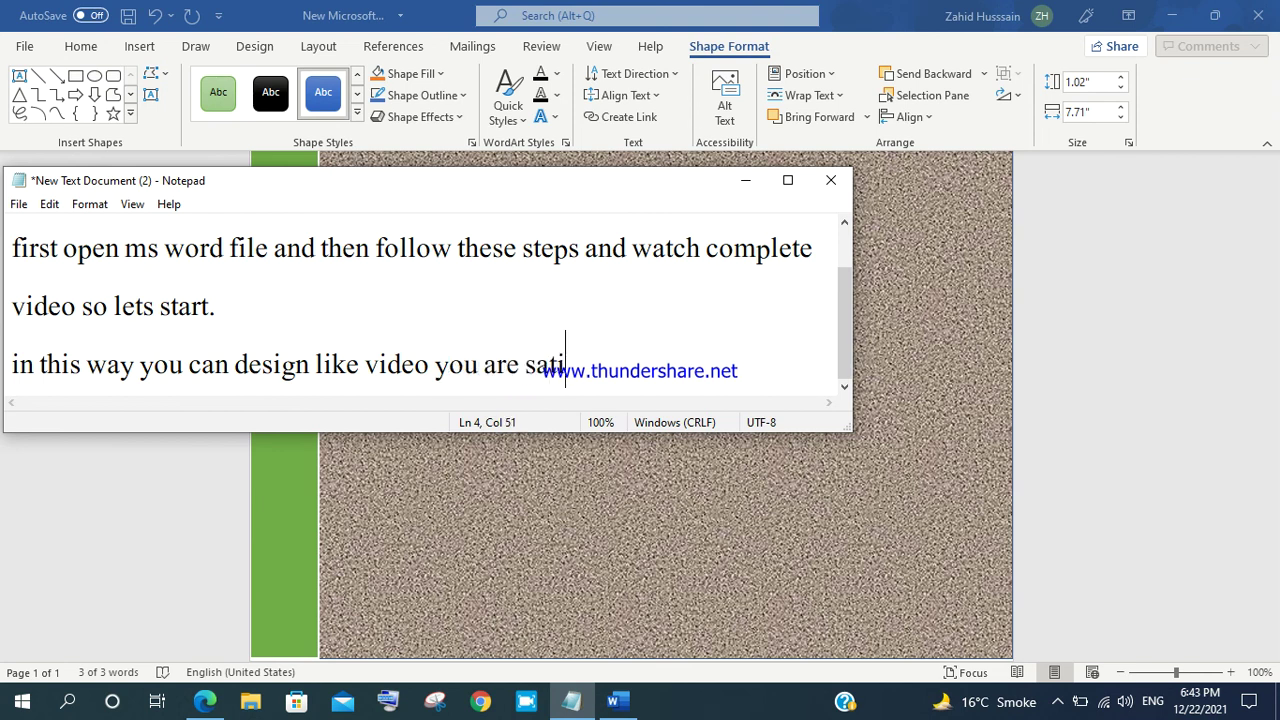
type("sfie")
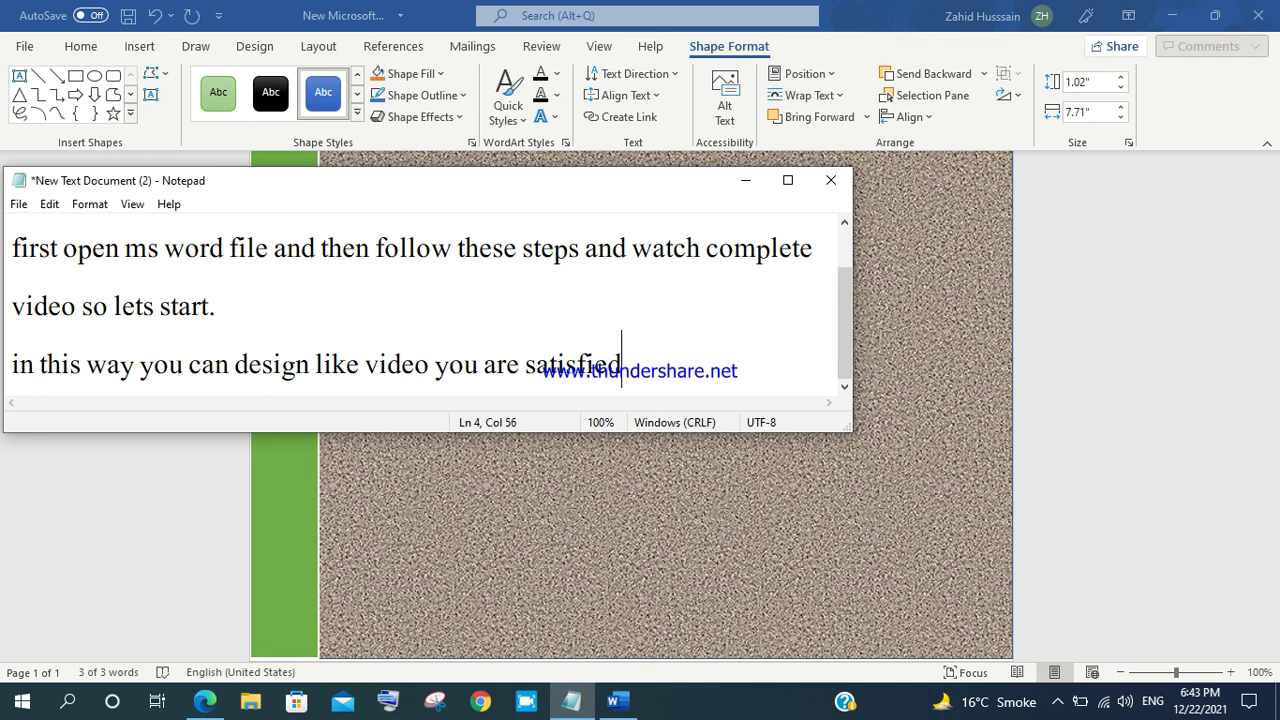
type("d c")
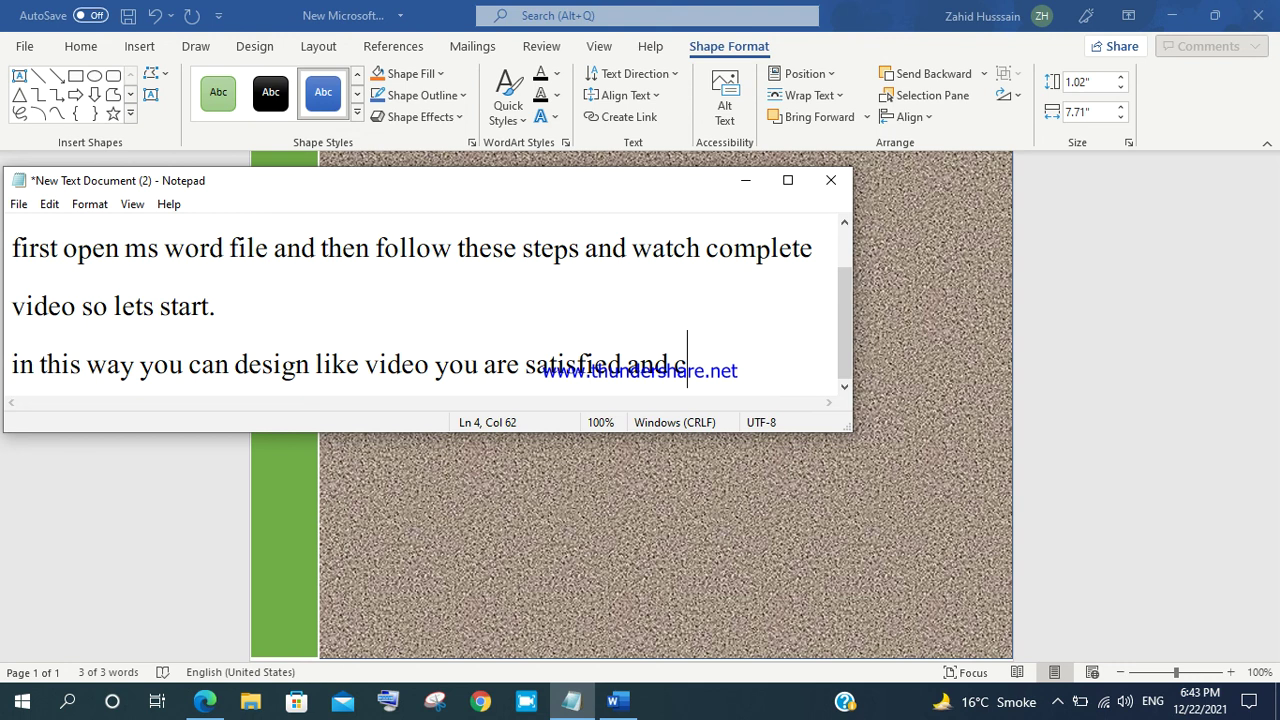
type("and can also ask")
key("Return")
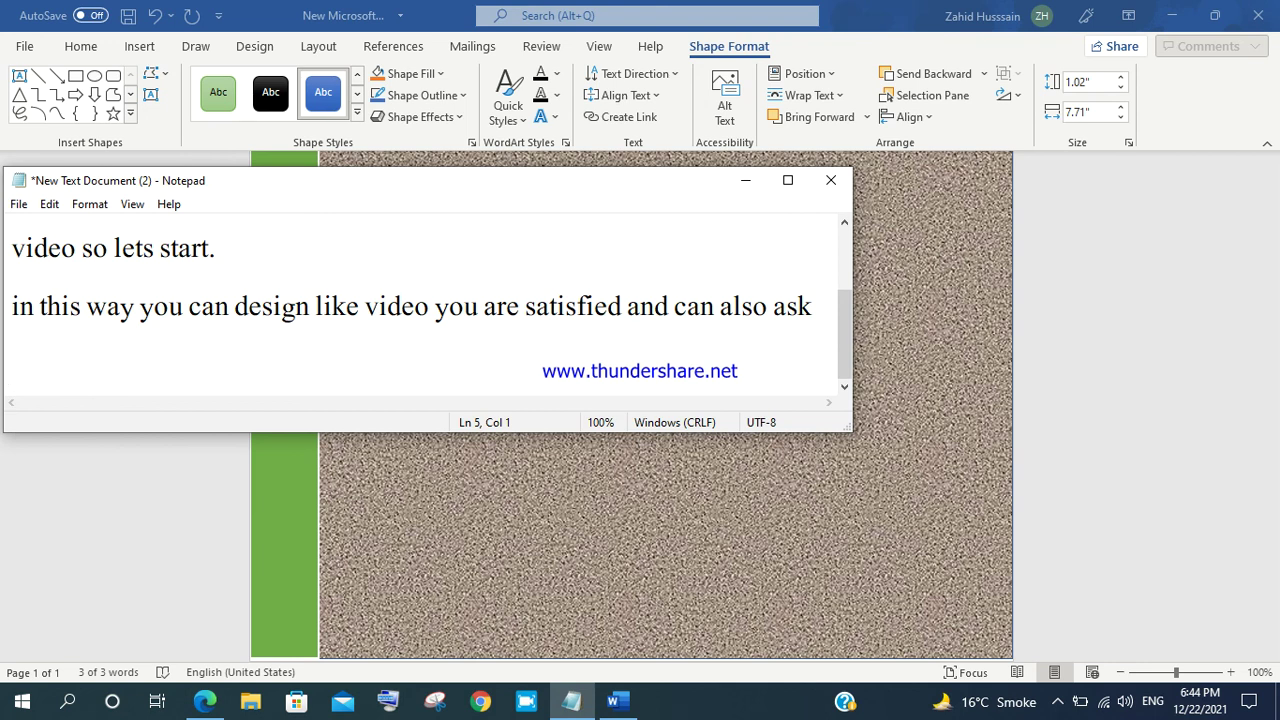
type("in comments")
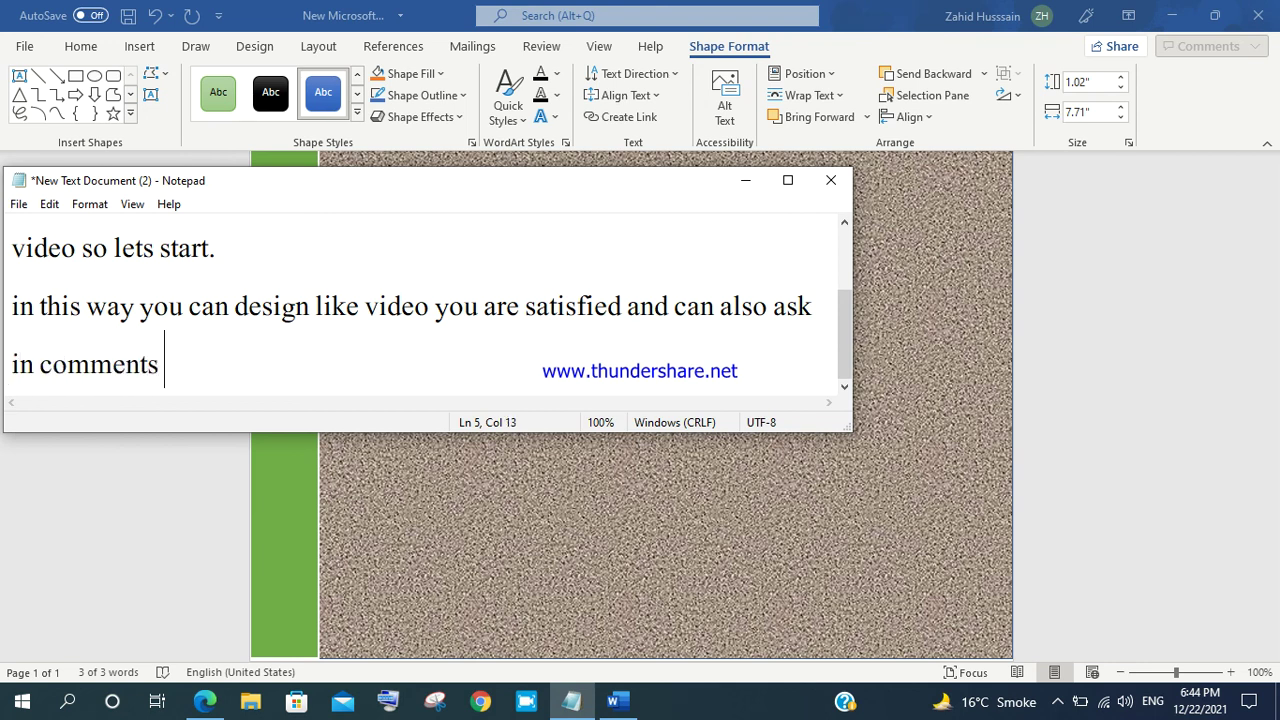
type(" . thanks")
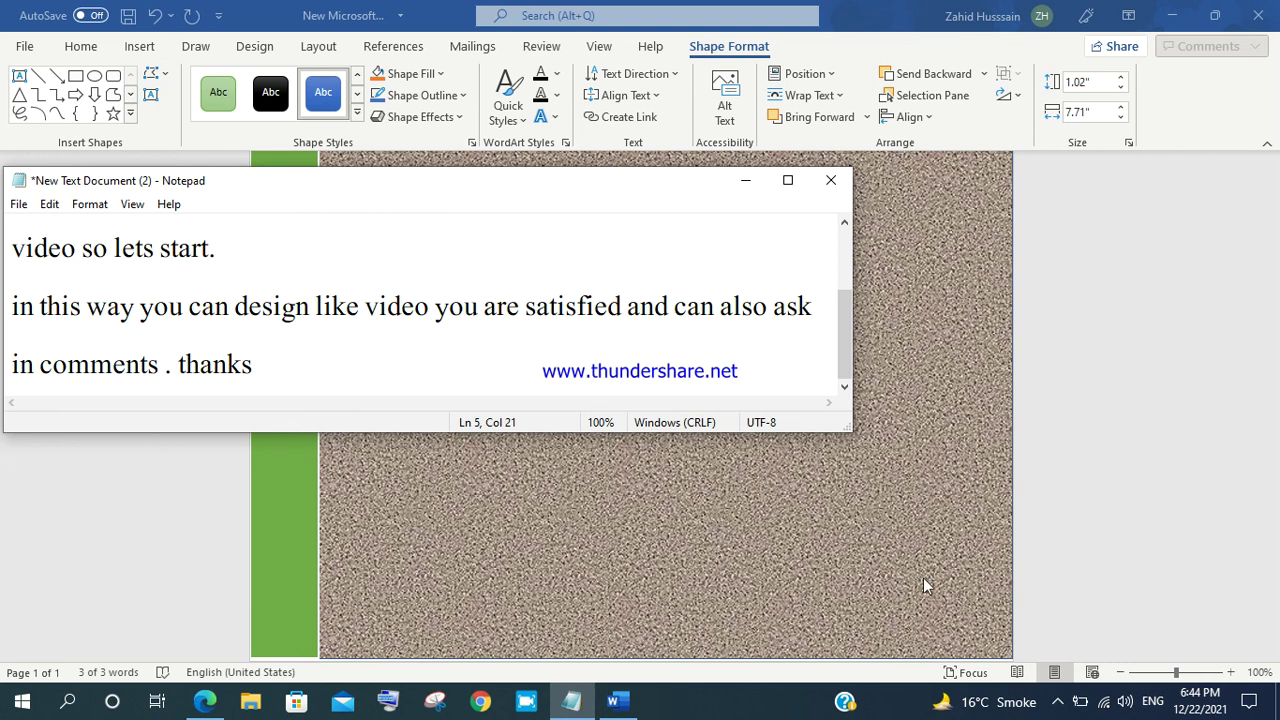
left_click(1056, 700)
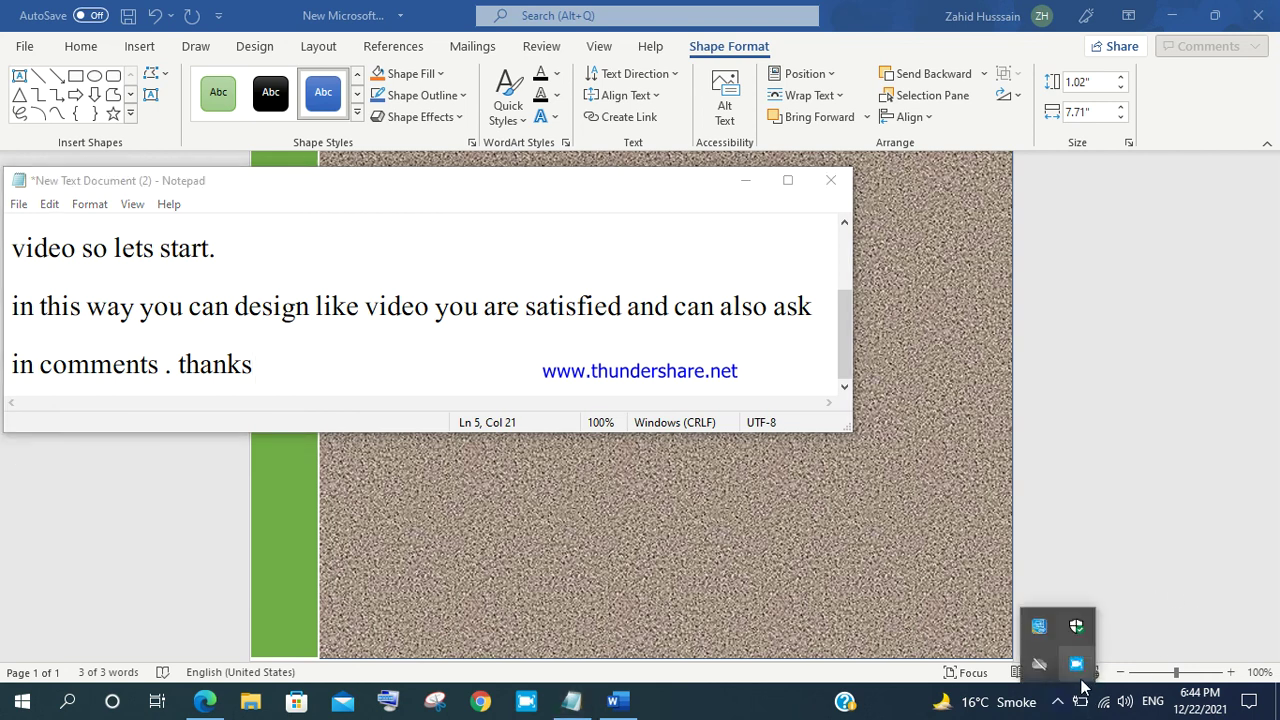